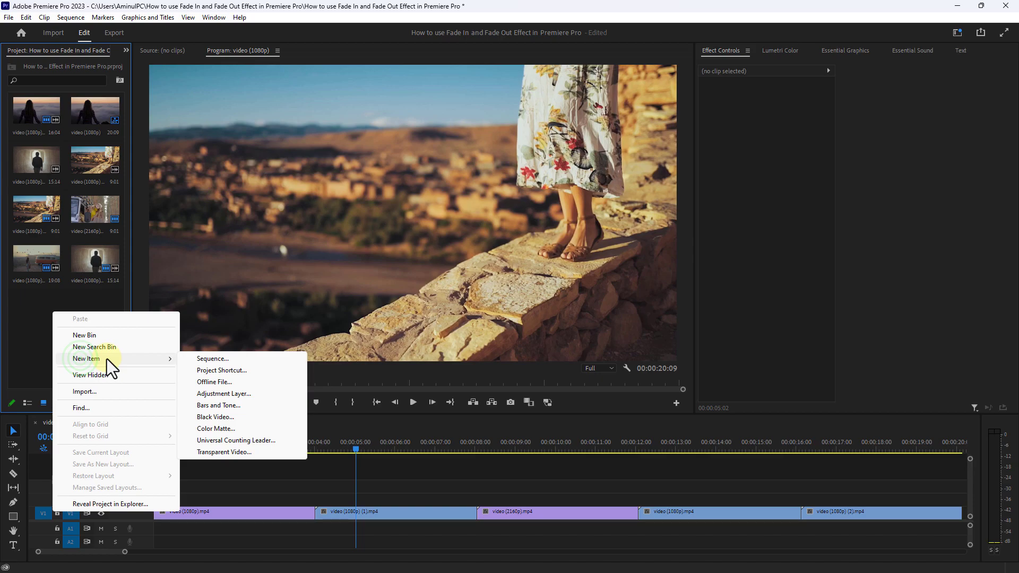
Create a 1920 × 1080, 60 fps black video item and place it on track V2 starting at 00:00:05:02.
{"action": "left_click", "coordinate": [215, 417]}
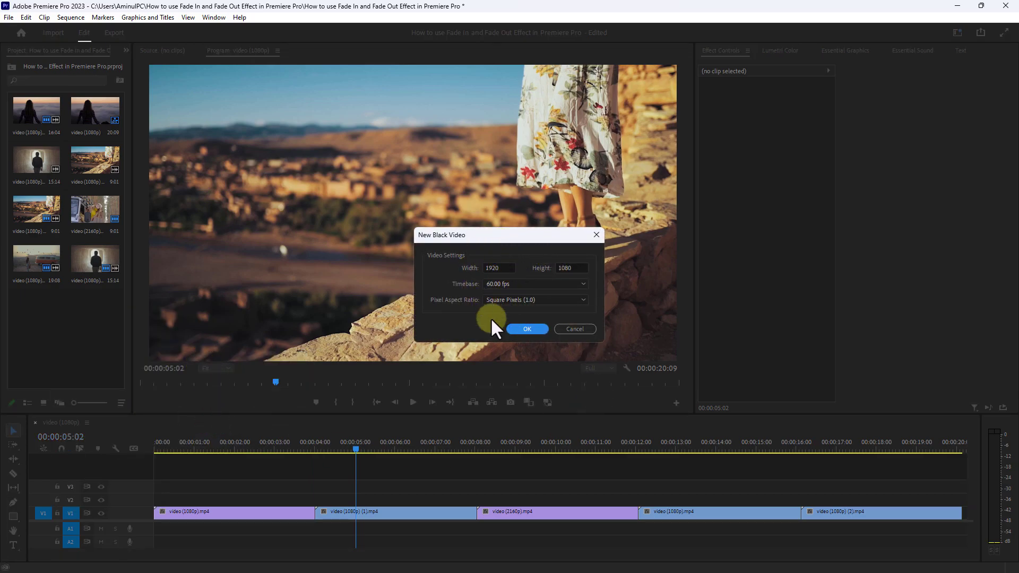
{"action": "left_click", "coordinate": [523, 328]}
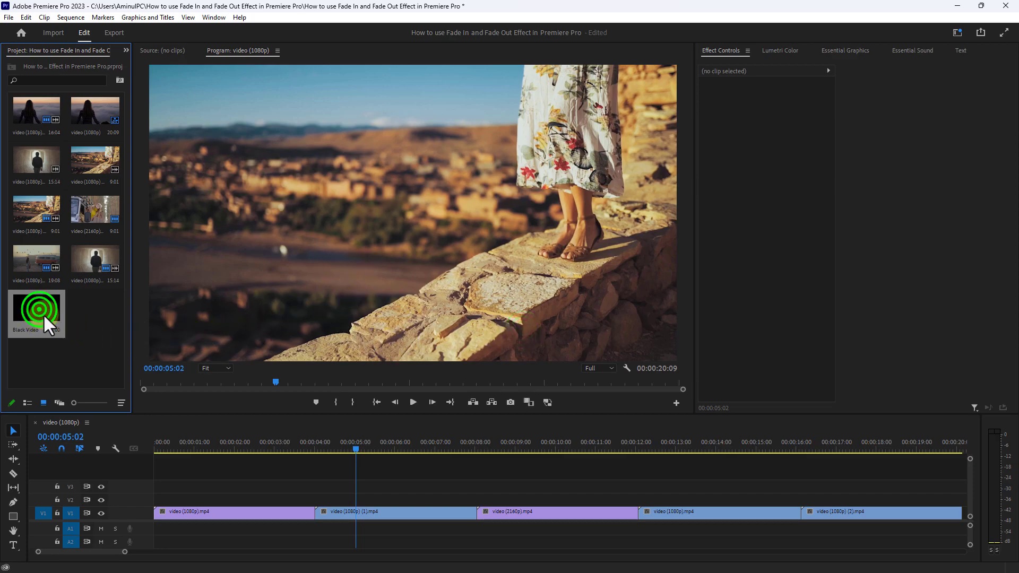
{"action": "left_click_drag", "start_coordinate": [33, 307], "coordinate": [372, 499]}
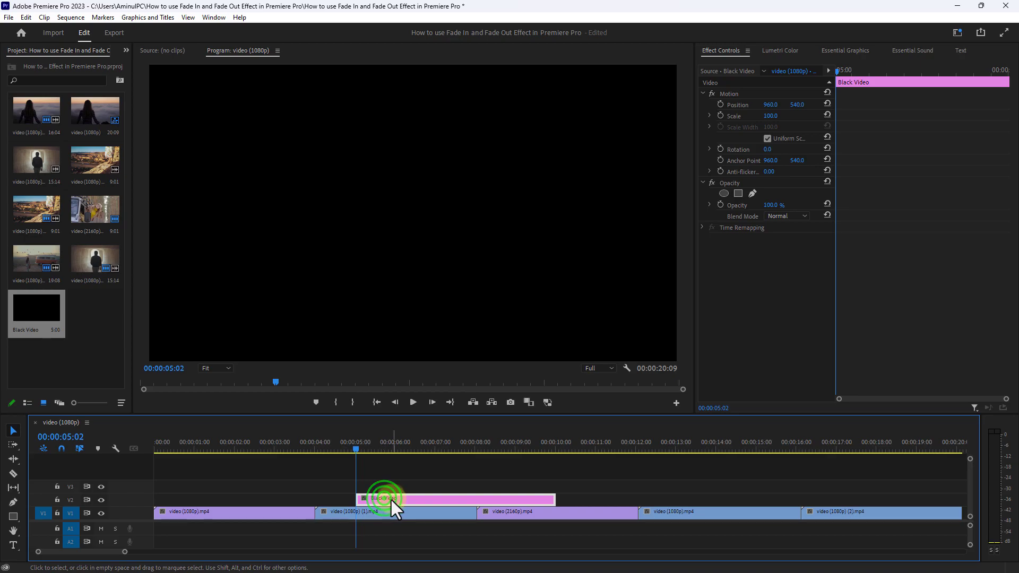
Set the duration of the Black Video clip on V2 to 00:00:00:15.
{"action": "left_click", "coordinate": [403, 447]}
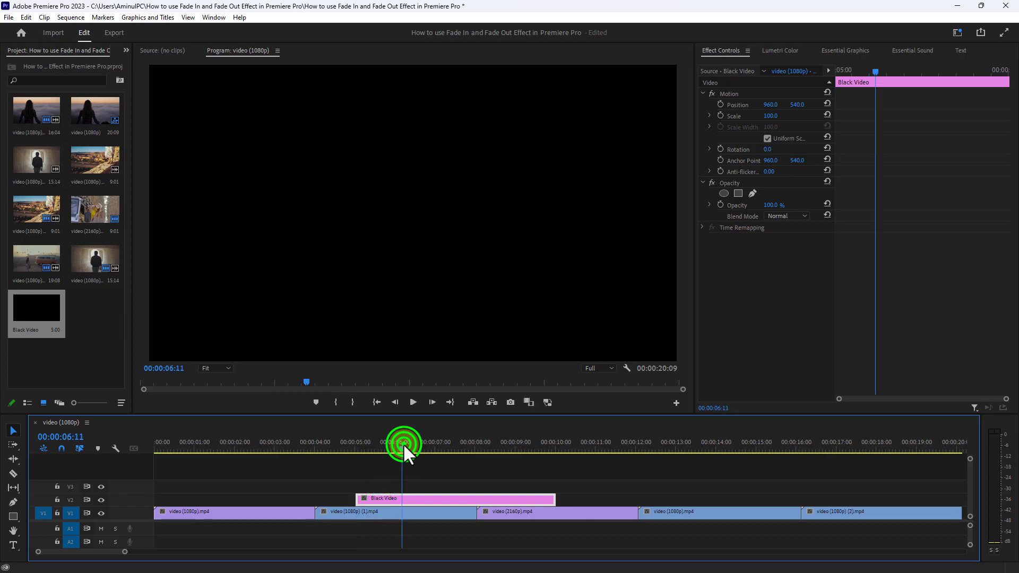
{"action": "right_click", "coordinate": [399, 495]}
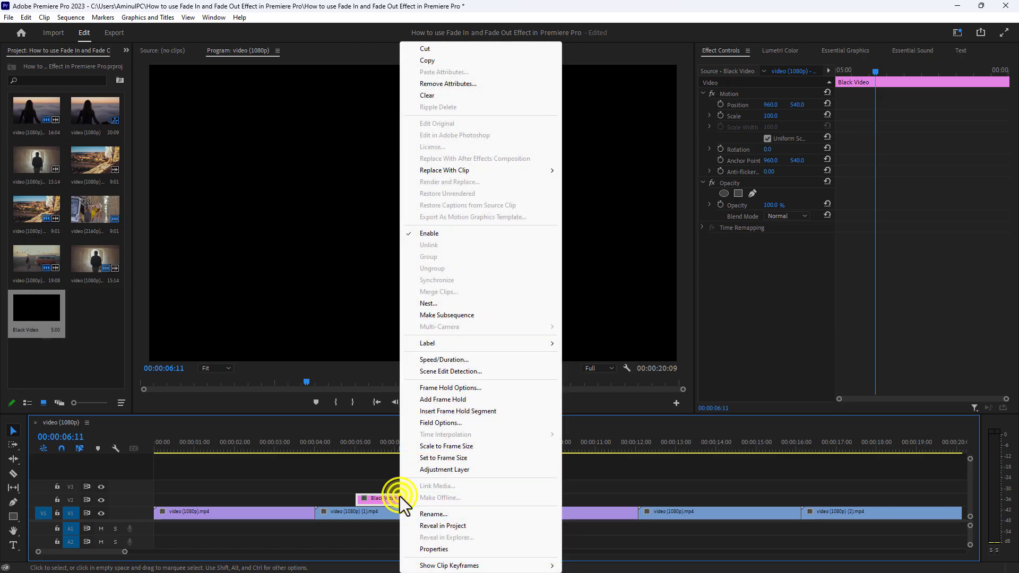
{"action": "left_click", "coordinate": [441, 359]}
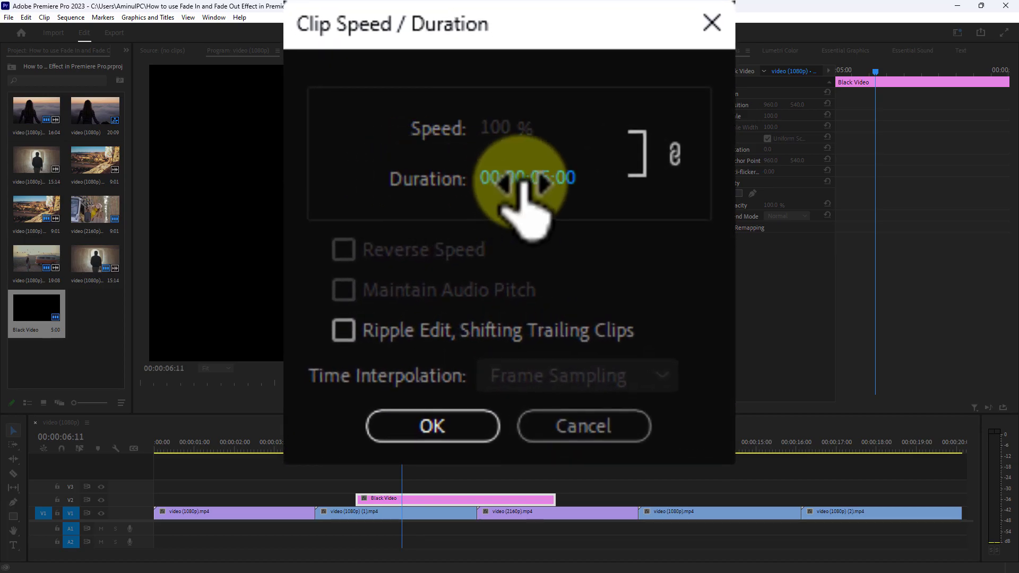
{"action": "left_click", "coordinate": [530, 197]}
{"action": "left_click", "coordinate": [545, 178]}
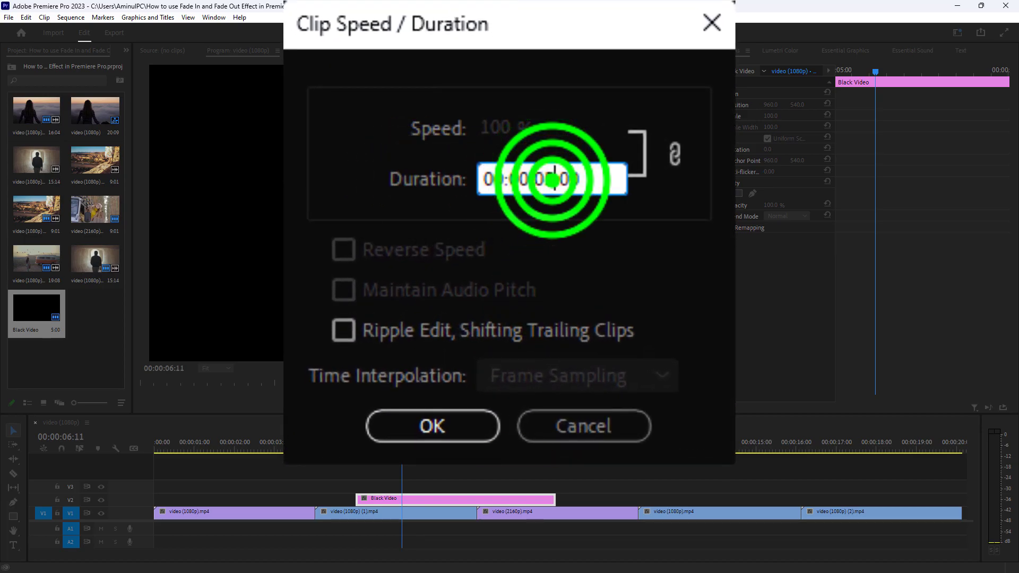
{"action": "type", "text": "0:"}
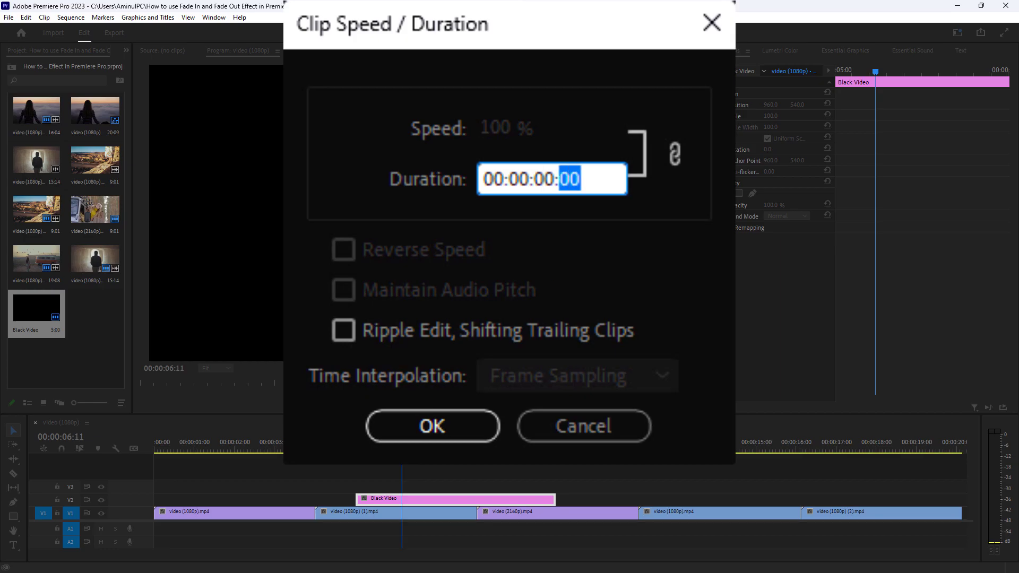
{"action": "type", "text": "15"}
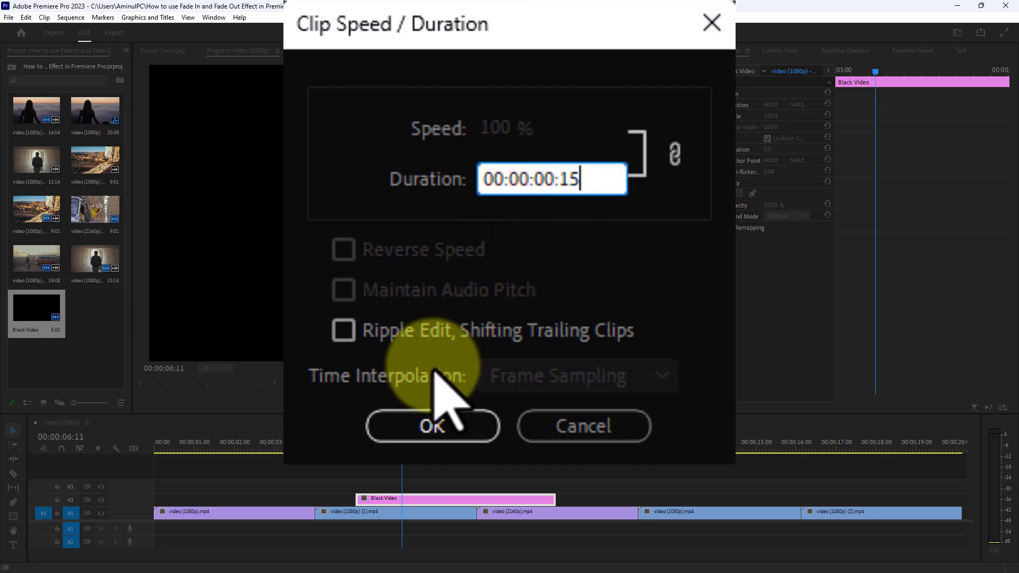
{"action": "left_click", "coordinate": [429, 427]}
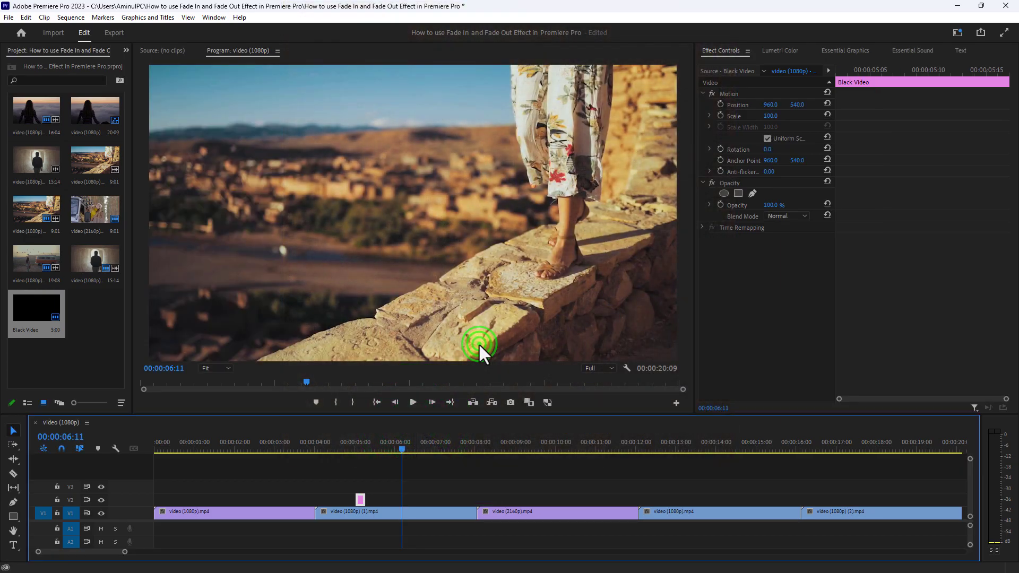
At 00:00:05:03, near the Black Video clip's start, set its opacity to 0% and enable opacity keyframing.
{"action": "left_click_drag", "start_coordinate": [400, 449], "coordinate": [361, 449]}
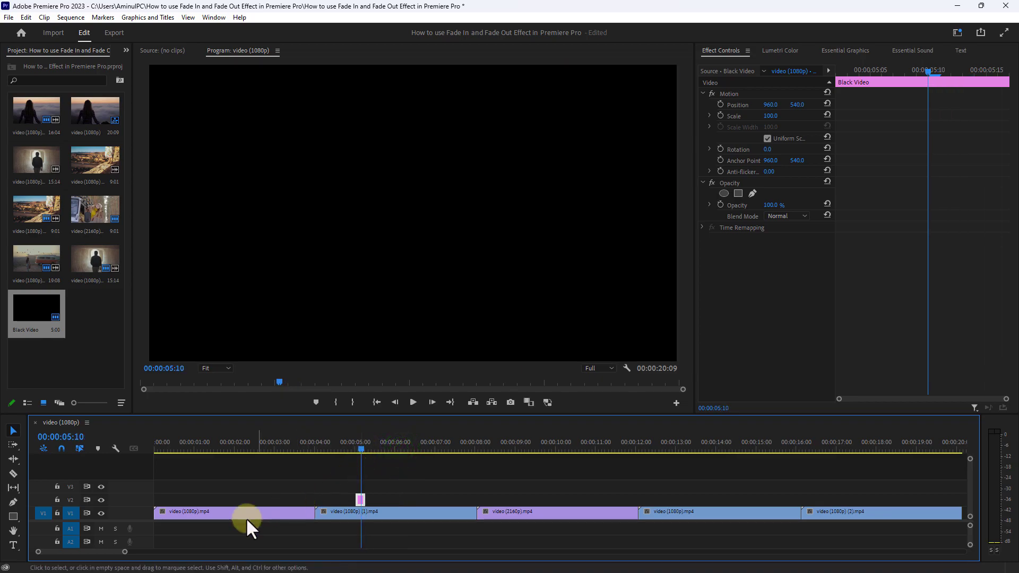
{"action": "left_click_drag", "start_coordinate": [129, 557], "coordinate": [56, 553]}
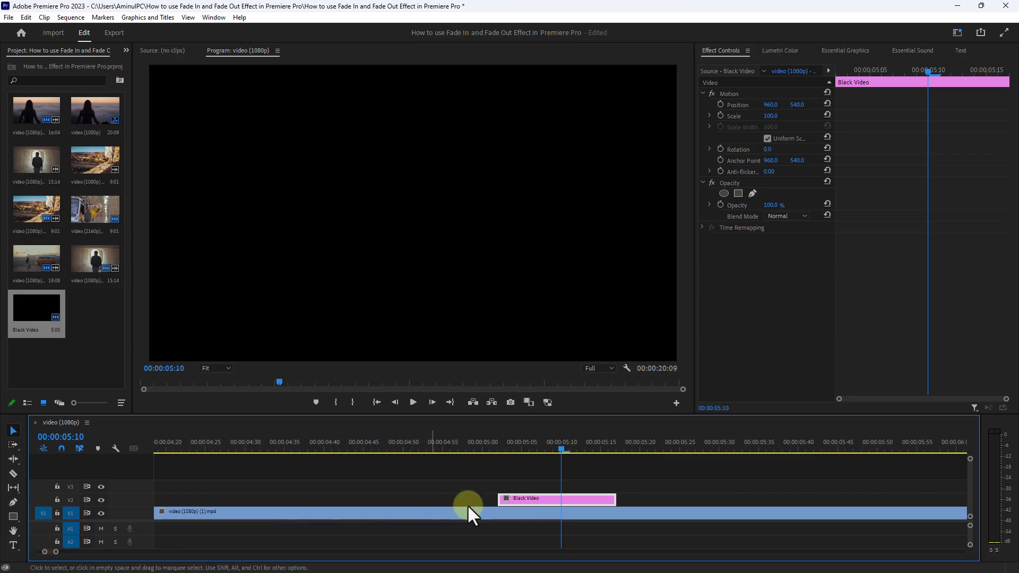
{"action": "left_click", "coordinate": [538, 498]}
{"action": "left_click", "coordinate": [536, 499]}
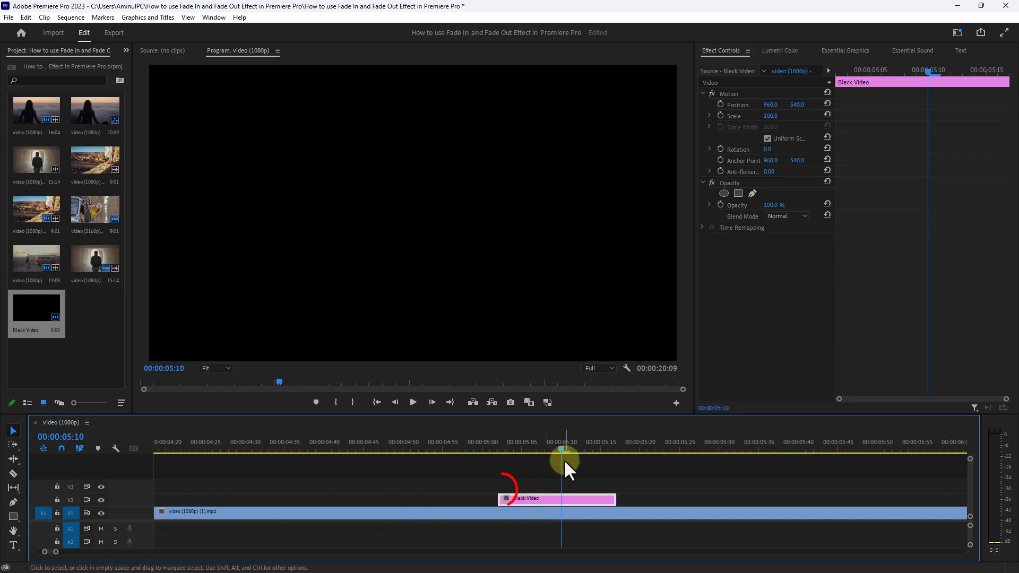
{"action": "left_click_drag", "start_coordinate": [562, 450], "coordinate": [504, 449]}
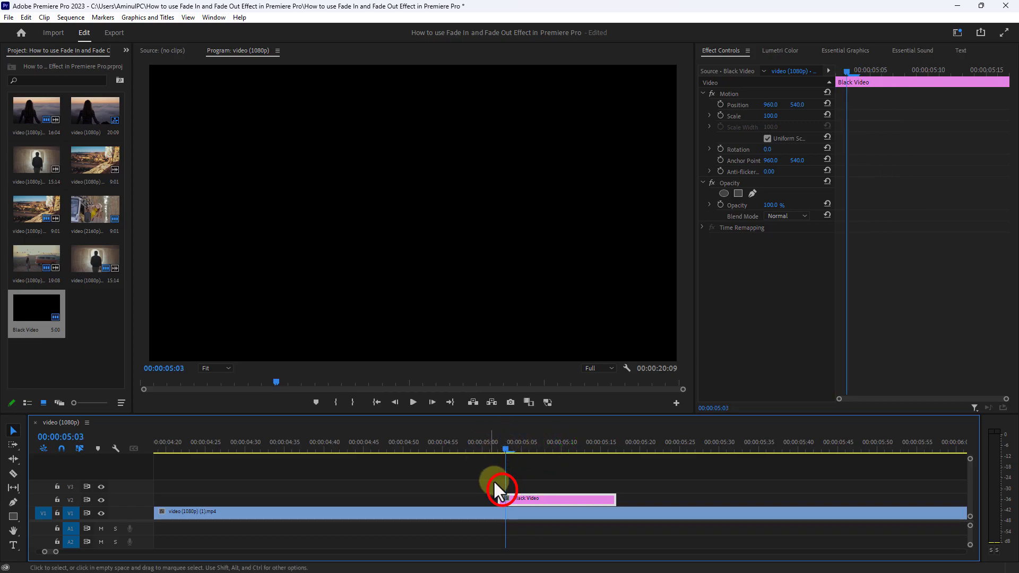
{"action": "left_click", "coordinate": [722, 49]}
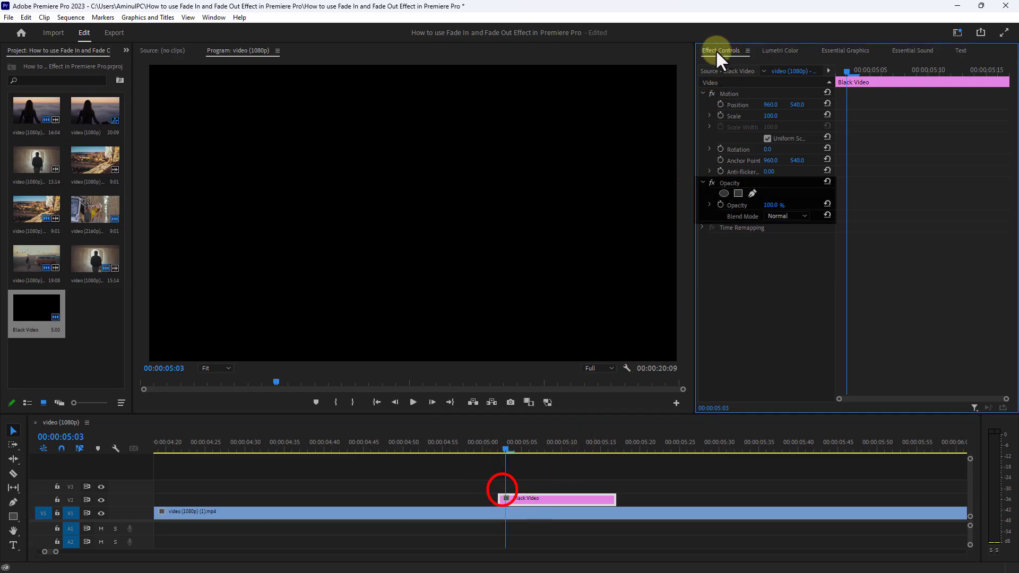
{"action": "left_click", "coordinate": [727, 182]}
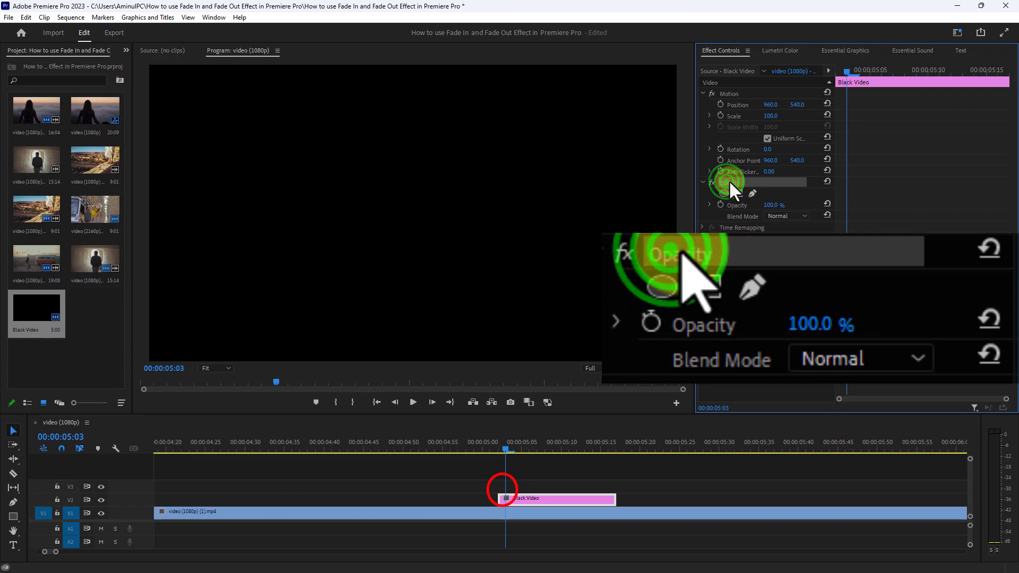
{"action": "left_click", "coordinate": [734, 203]}
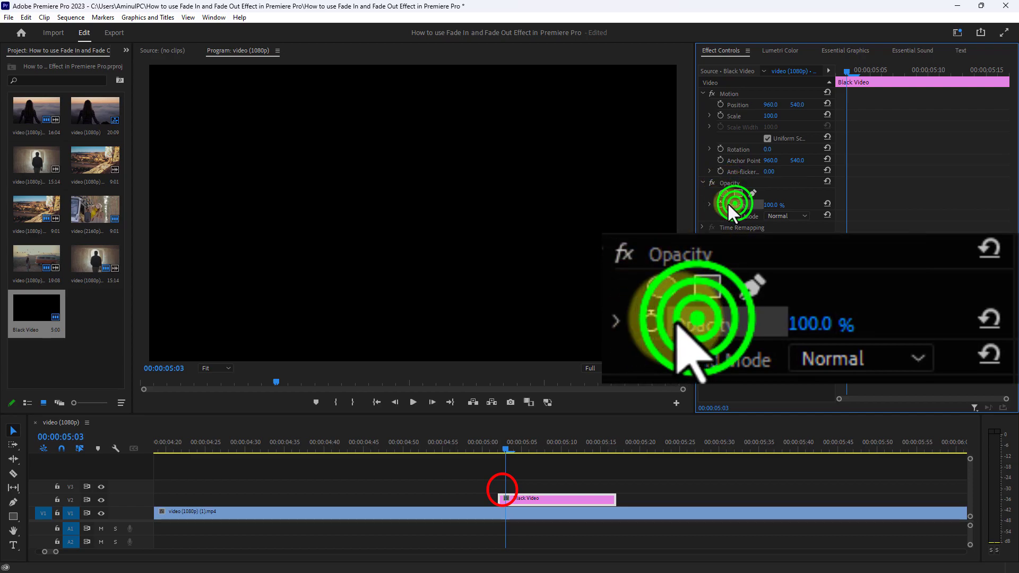
{"action": "left_click", "coordinate": [772, 205]}
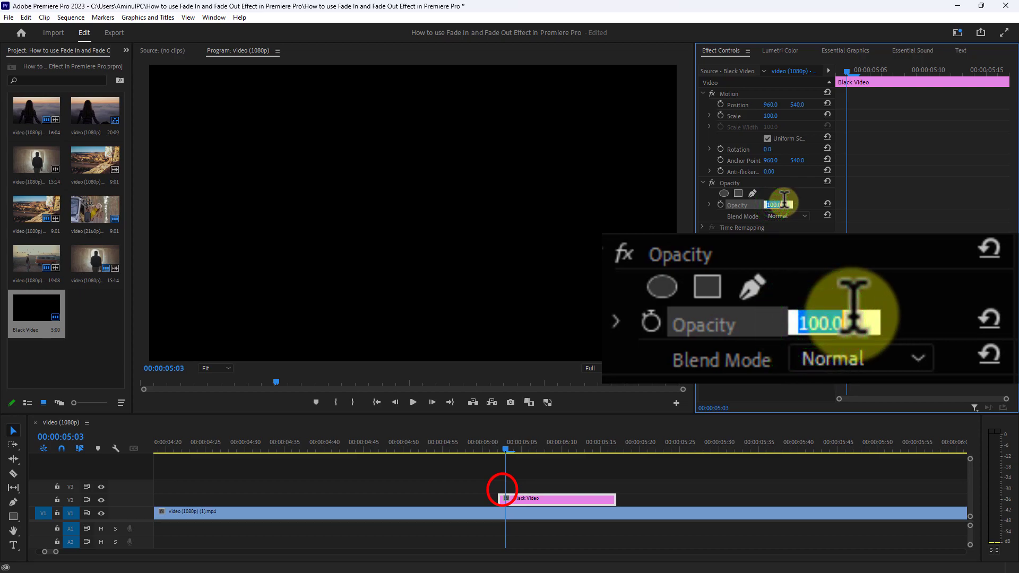
{"action": "type", "text": "0"}
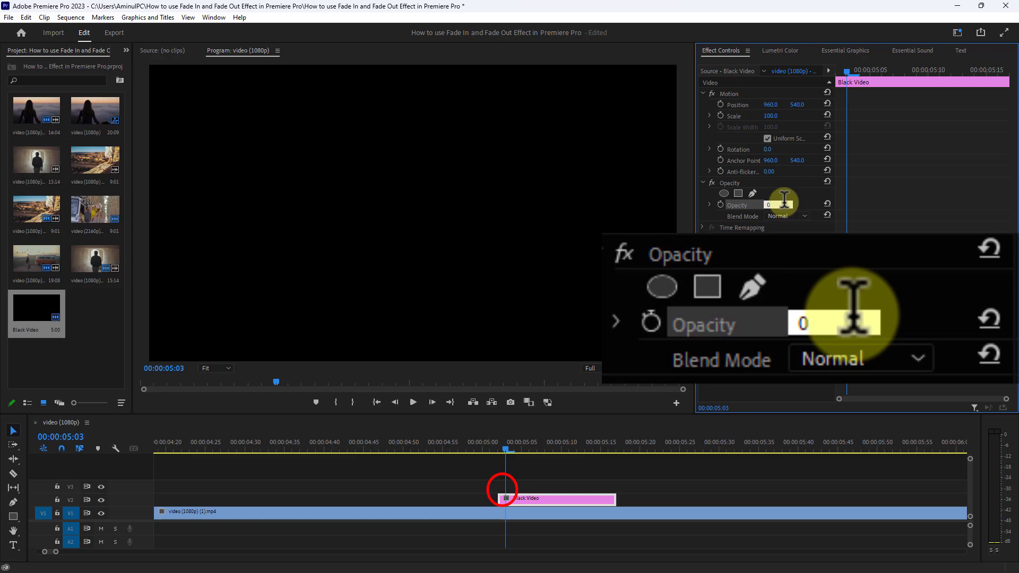
{"action": "key", "text": "Return"}
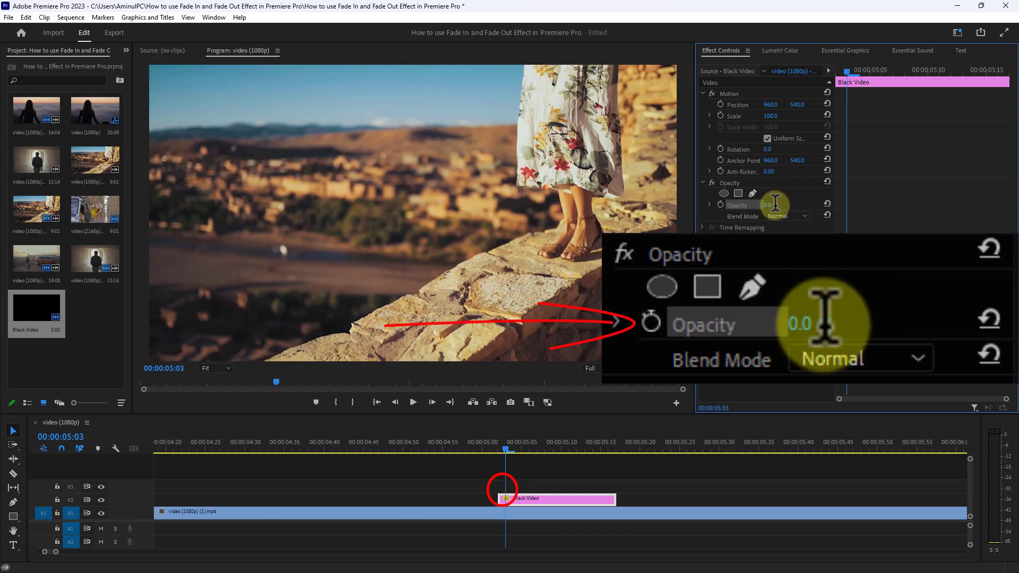
{"action": "left_click", "coordinate": [720, 205]}
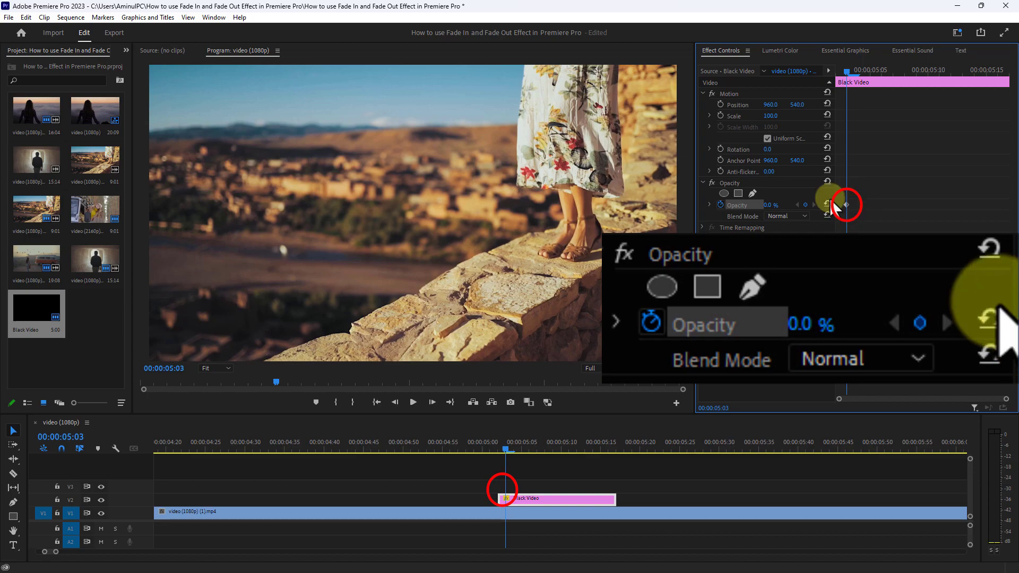
Add a second opacity keyframe of 100% near the Black Video clip's end, at 00:00:05:16.
{"action": "left_click_drag", "start_coordinate": [505, 446], "coordinate": [606, 445]}
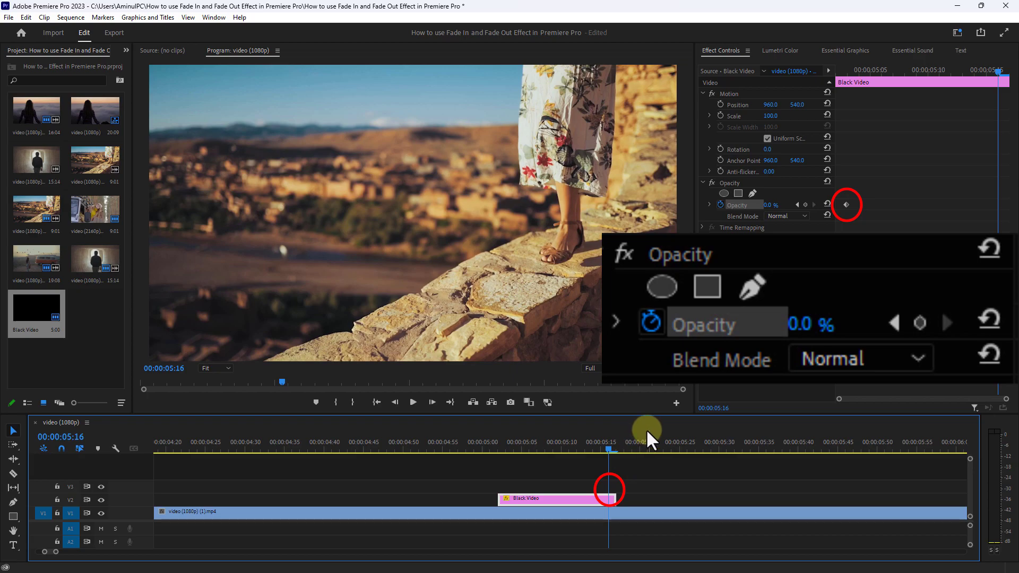
{"action": "left_click", "coordinate": [739, 205]}
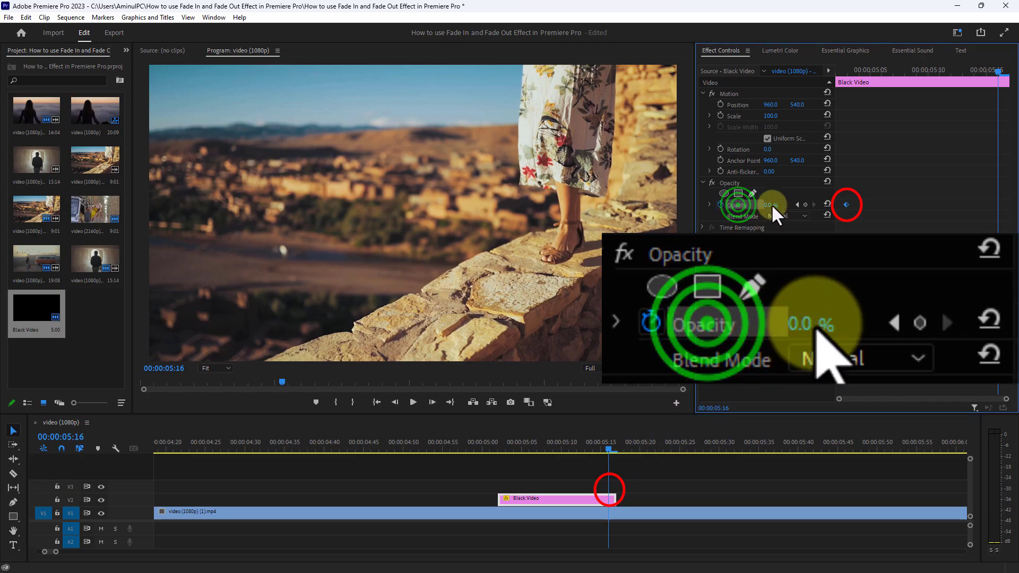
{"action": "left_click", "coordinate": [770, 204]}
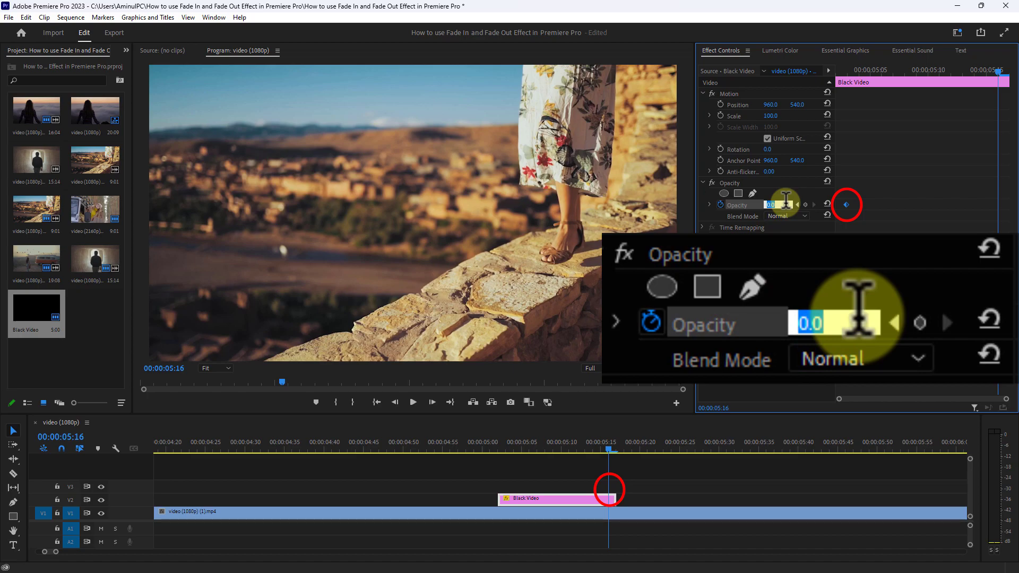
{"action": "type", "text": "1"}
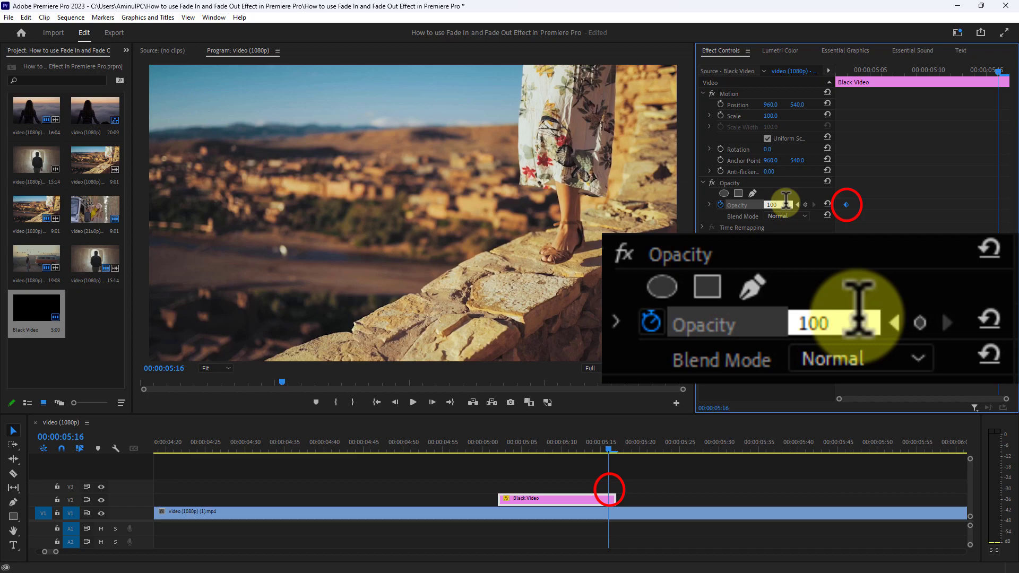
{"action": "type", "text": "00"}
{"action": "key", "text": "Return"}
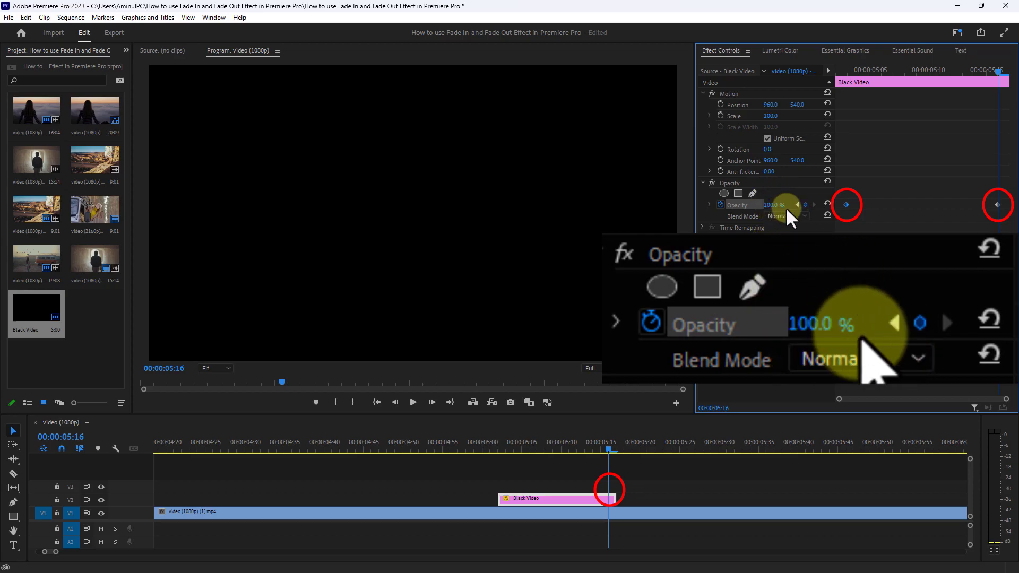
Set the Black Video clip's opacity blend mode to Darken.
{"action": "left_click", "coordinate": [738, 214]}
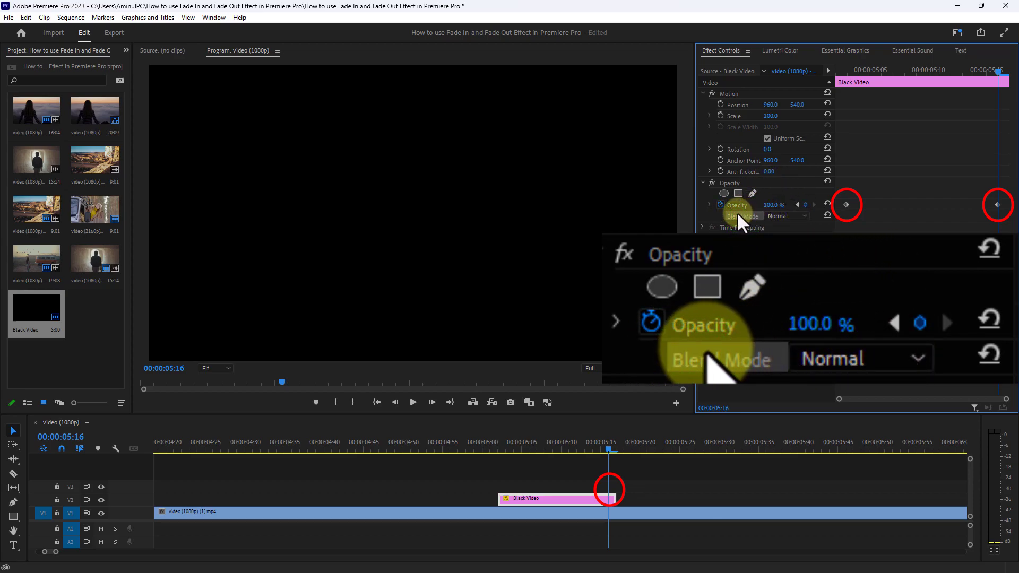
{"action": "left_click", "coordinate": [804, 216]}
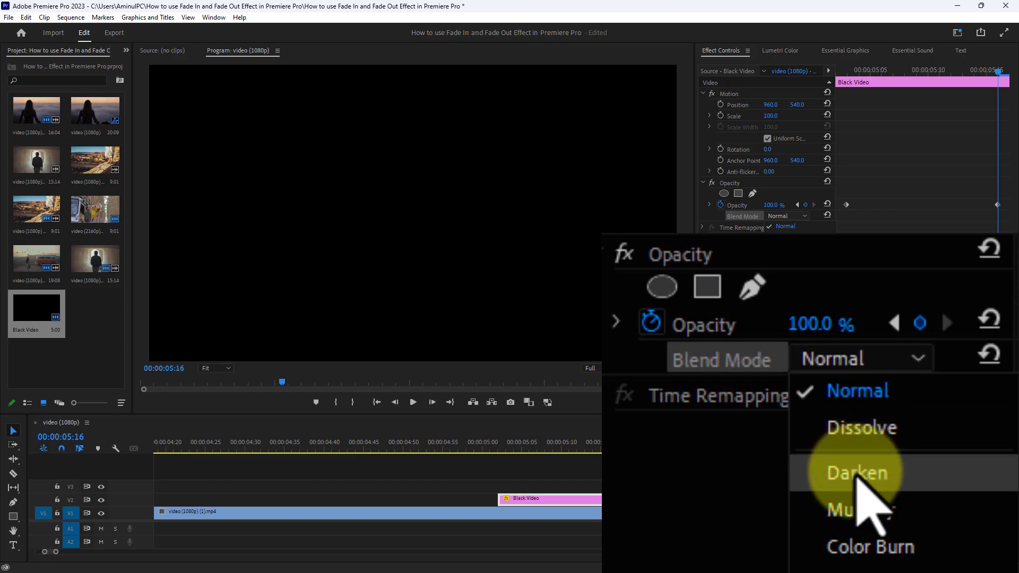
{"action": "left_click", "coordinate": [790, 251]}
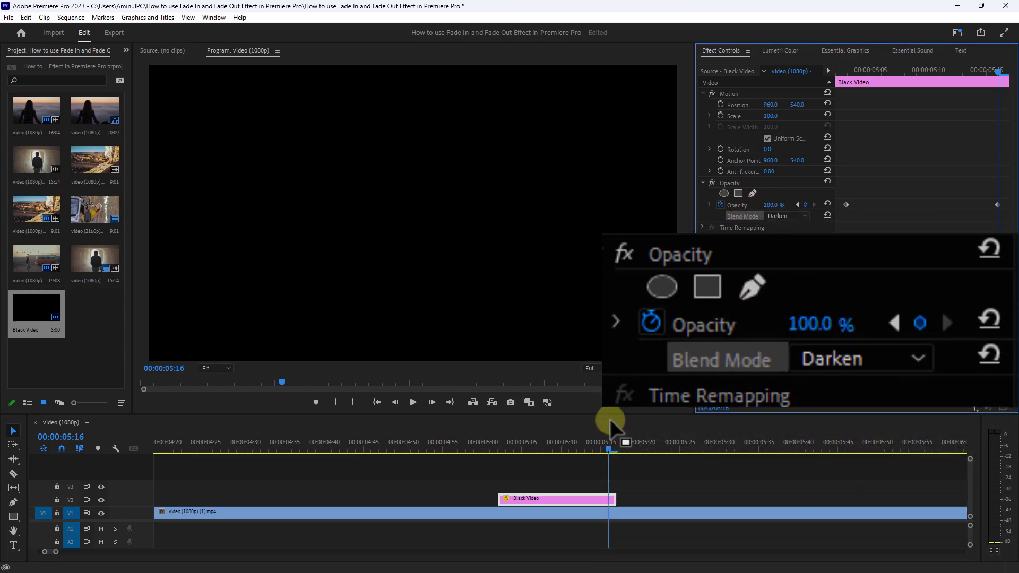
Duplicate the Black Video clip further along track V2, starting at about 00:00:05:20.
{"action": "left_click_drag", "start_coordinate": [607, 447], "coordinate": [568, 448]}
{"action": "left_click", "coordinate": [537, 500]}
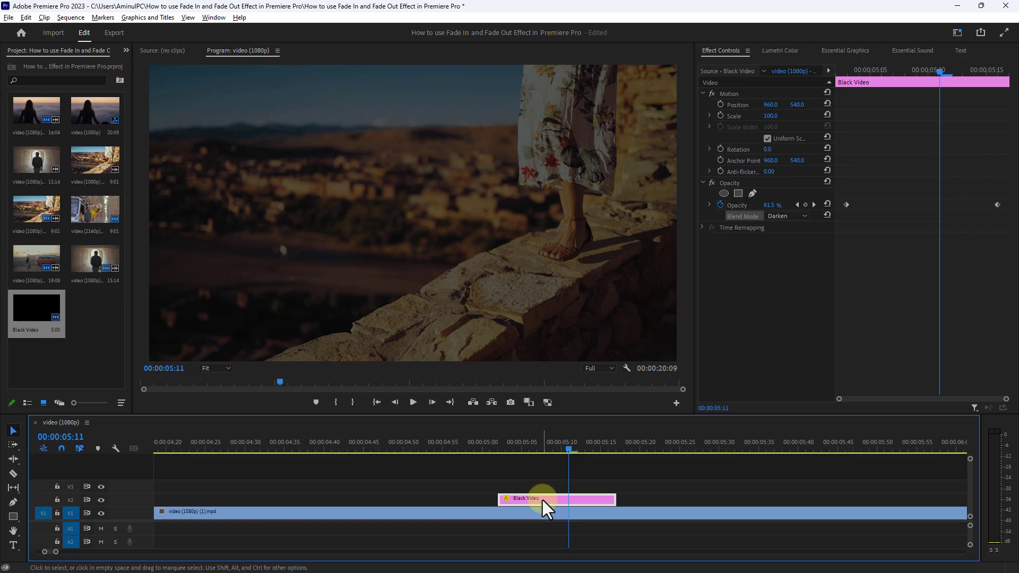
{"action": "left_click_drag", "start_coordinate": [542, 499], "coordinate": [683, 498]}
On the second Black Video clip, set the first opacity keyframe, at 00:00:05:21, to 100%.
{"action": "left_click", "coordinate": [691, 448]}
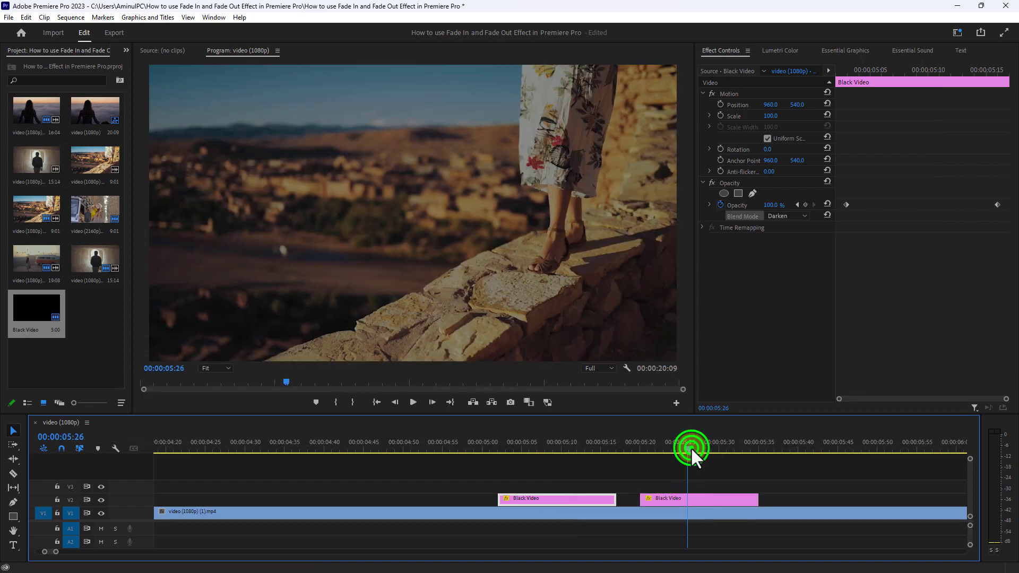
{"action": "left_click", "coordinate": [688, 500]}
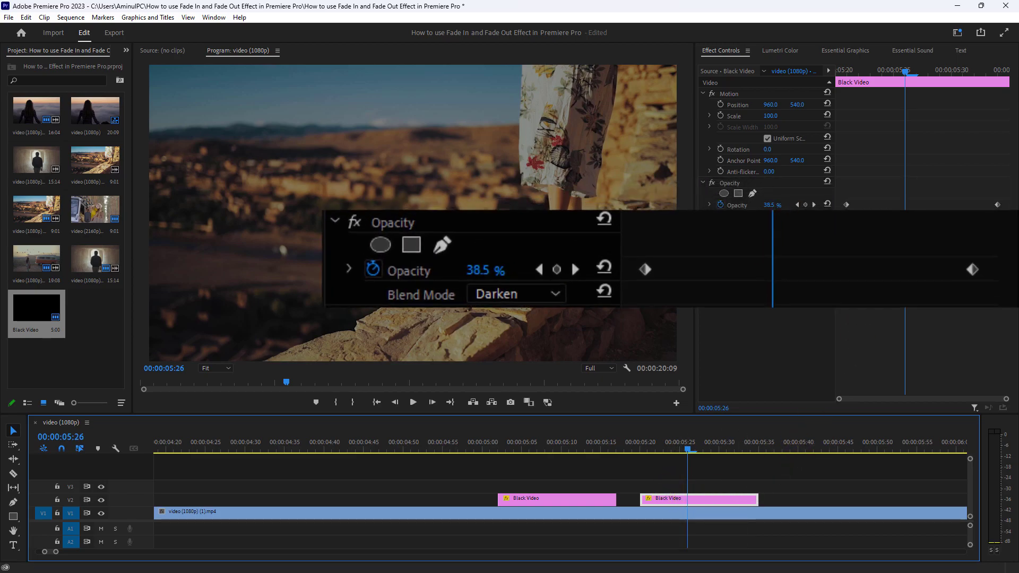
{"action": "left_click", "coordinate": [847, 204]}
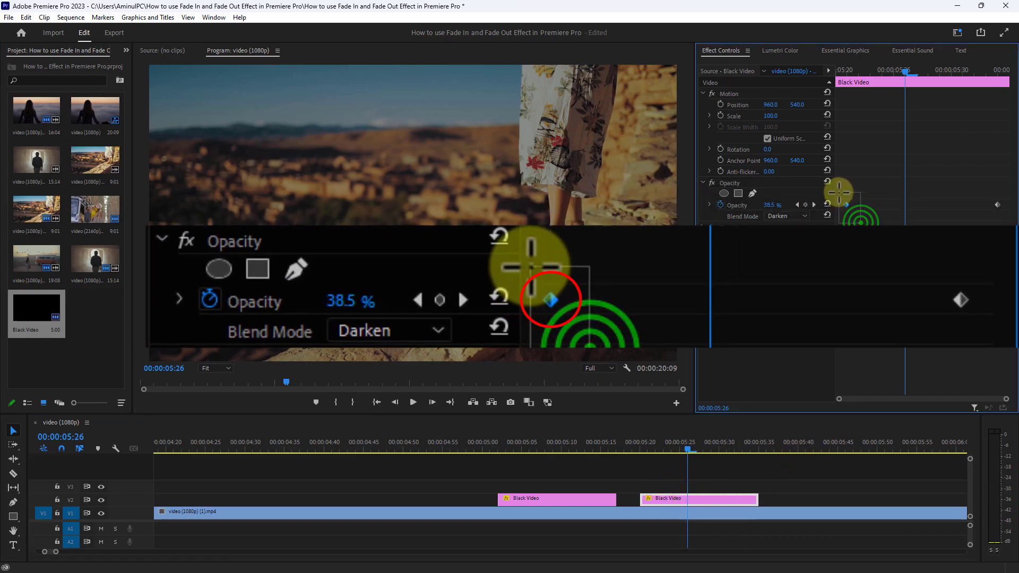
{"action": "left_click_drag", "start_coordinate": [905, 69], "coordinate": [849, 74]}
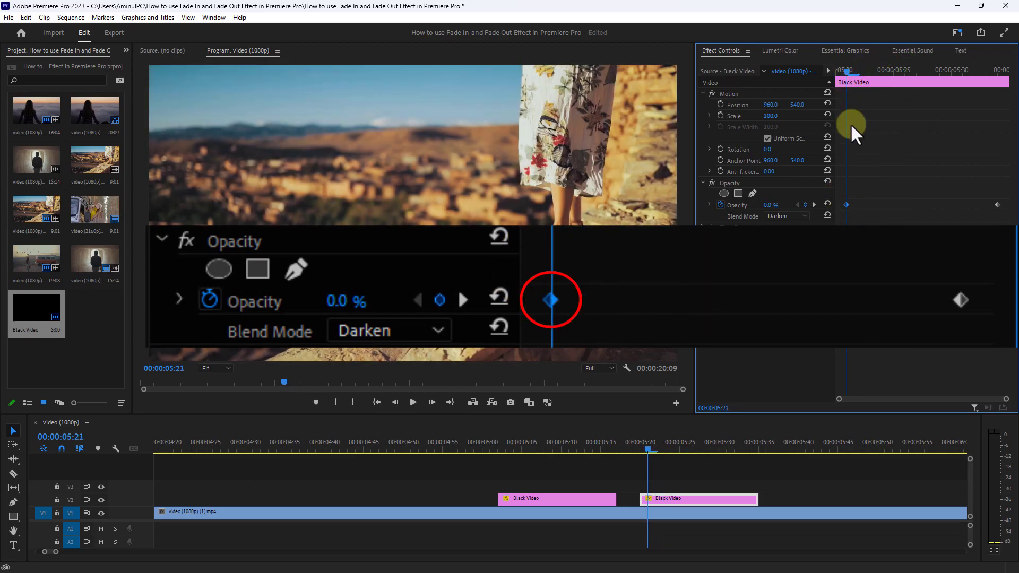
{"action": "left_click_drag", "start_coordinate": [865, 224], "coordinate": [841, 184]}
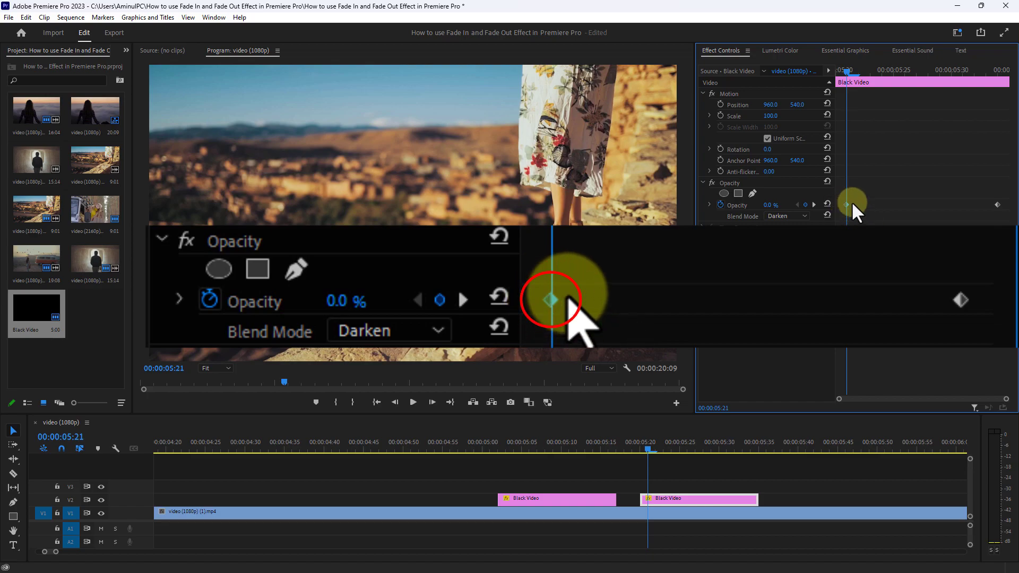
{"action": "left_click", "coordinate": [846, 204]}
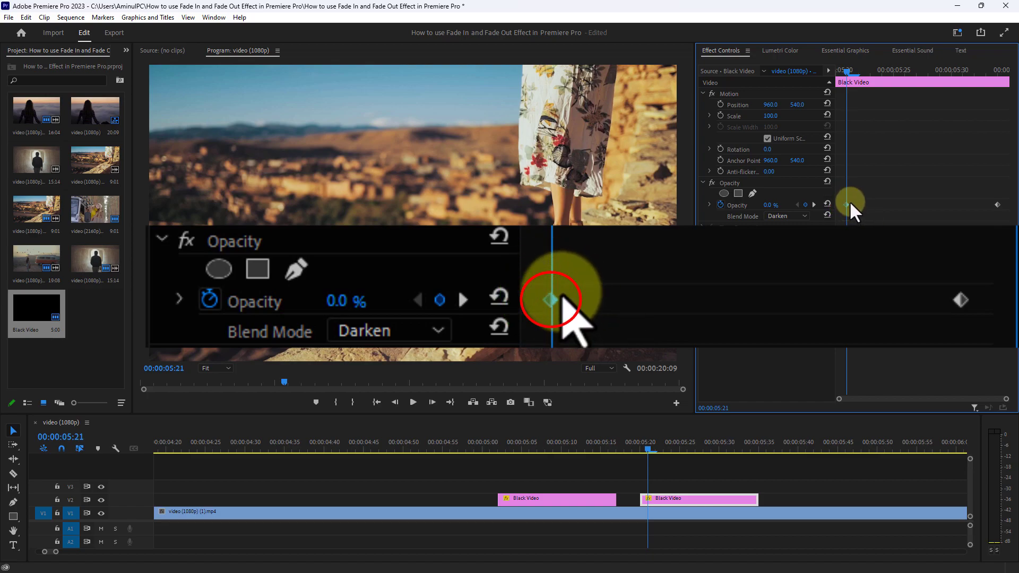
{"action": "left_click", "coordinate": [734, 204]}
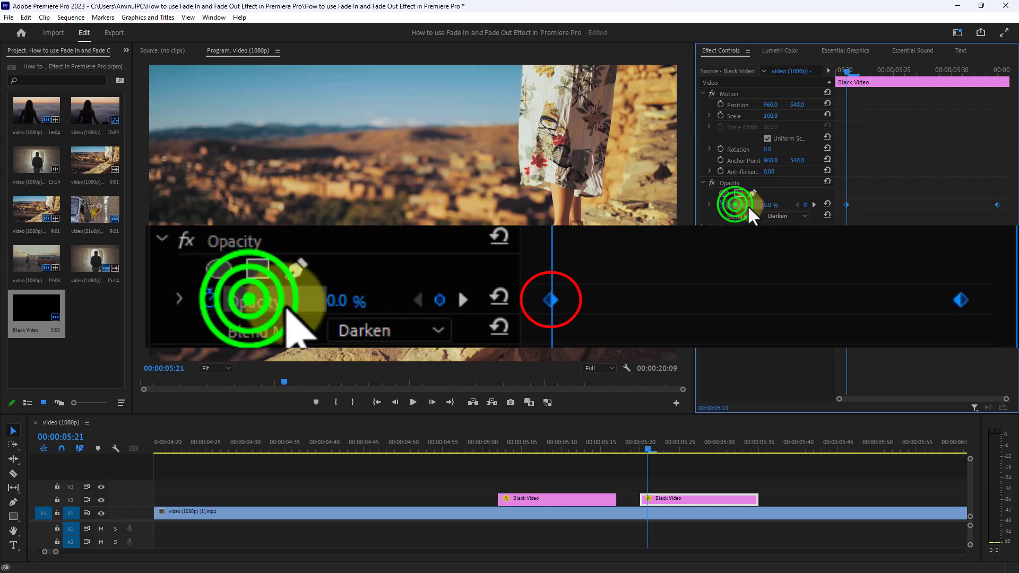
{"action": "left_click", "coordinate": [774, 205]}
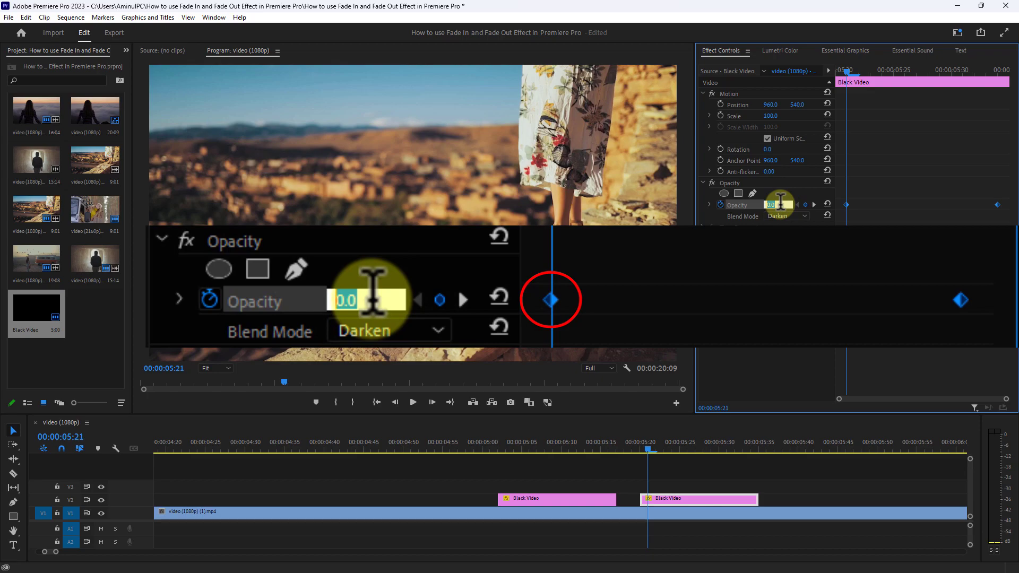
{"action": "type", "text": "10"}
{"action": "key", "text": "Return"}
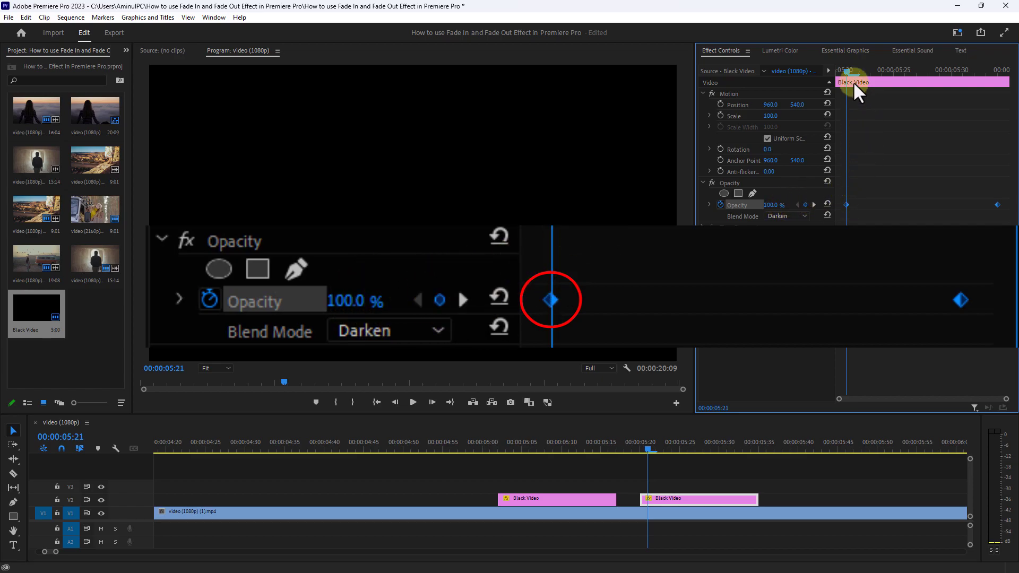
Set the second Black Video clip's last opacity keyframe, at 00:00:05:34, to 0%.
{"action": "left_click_drag", "start_coordinate": [843, 69], "coordinate": [991, 77]}
{"action": "left_click", "coordinate": [979, 177]}
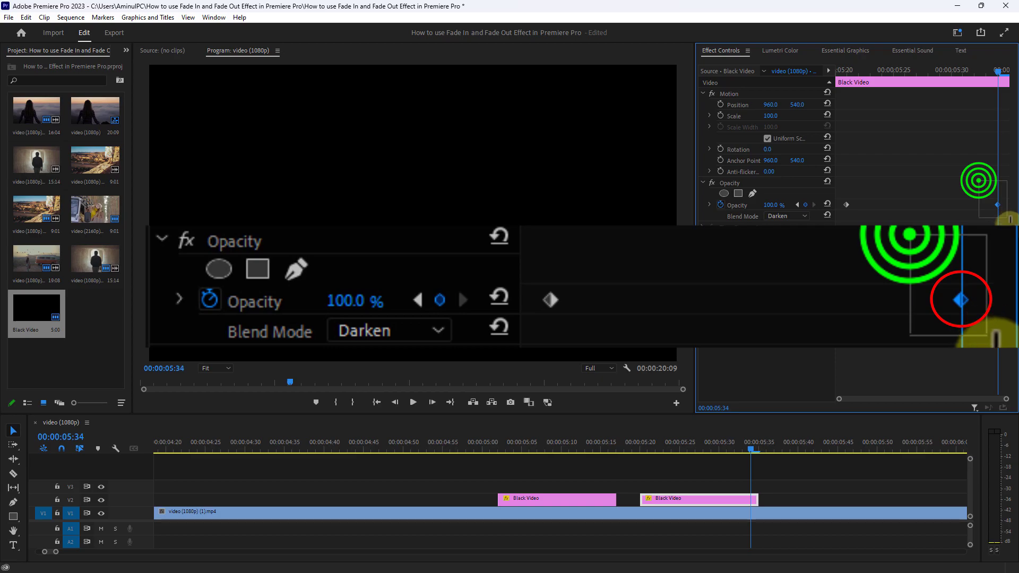
{"action": "left_click", "coordinate": [998, 205]}
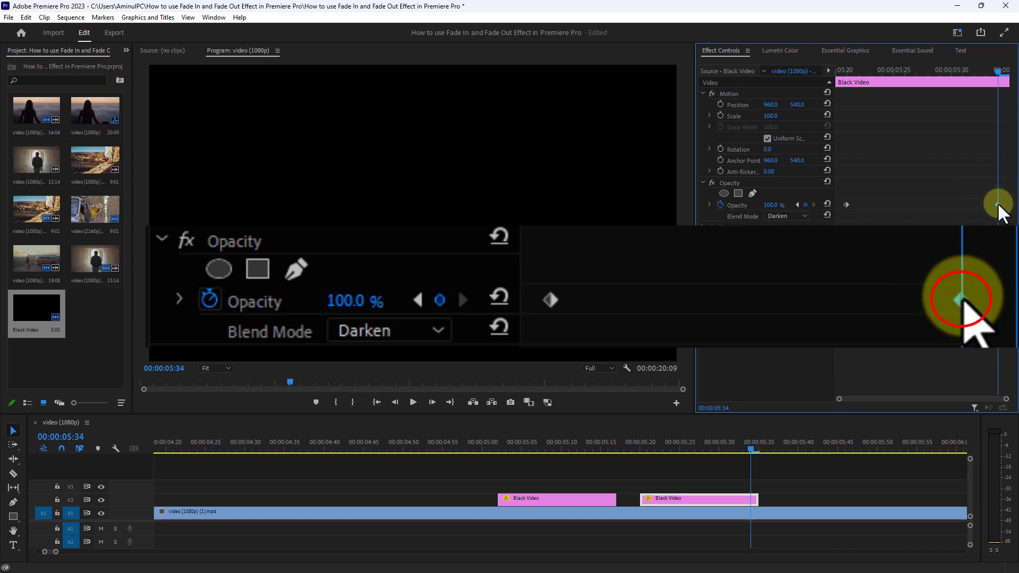
{"action": "left_click", "coordinate": [739, 204]}
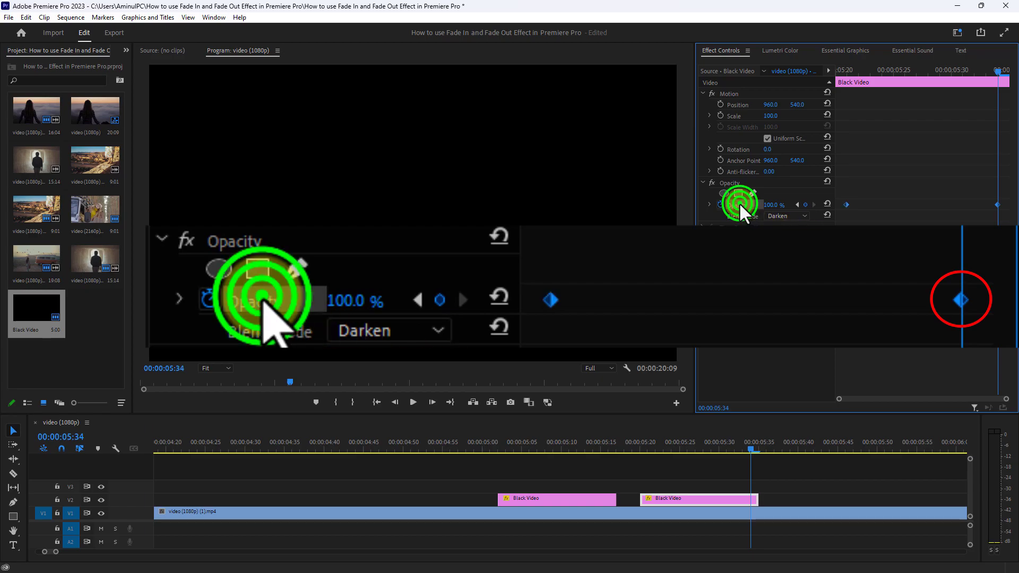
{"action": "left_click", "coordinate": [775, 205]}
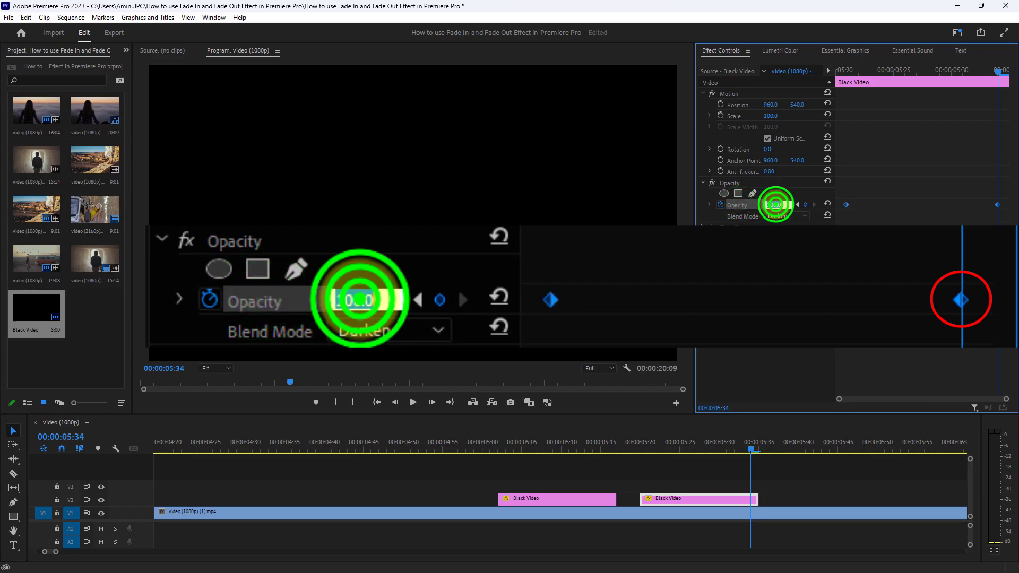
{"action": "type", "text": "0"}
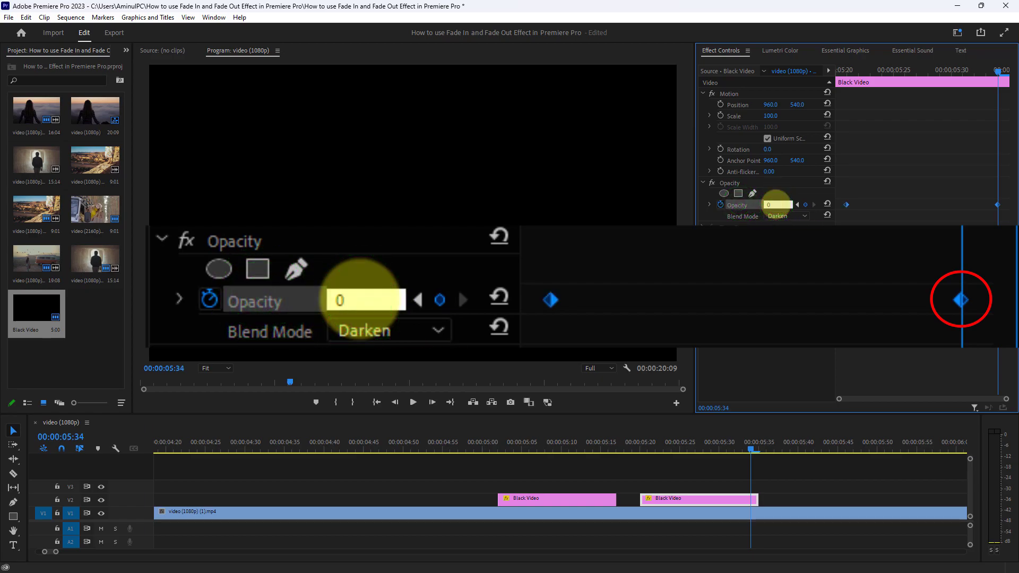
{"action": "key", "text": "Return"}
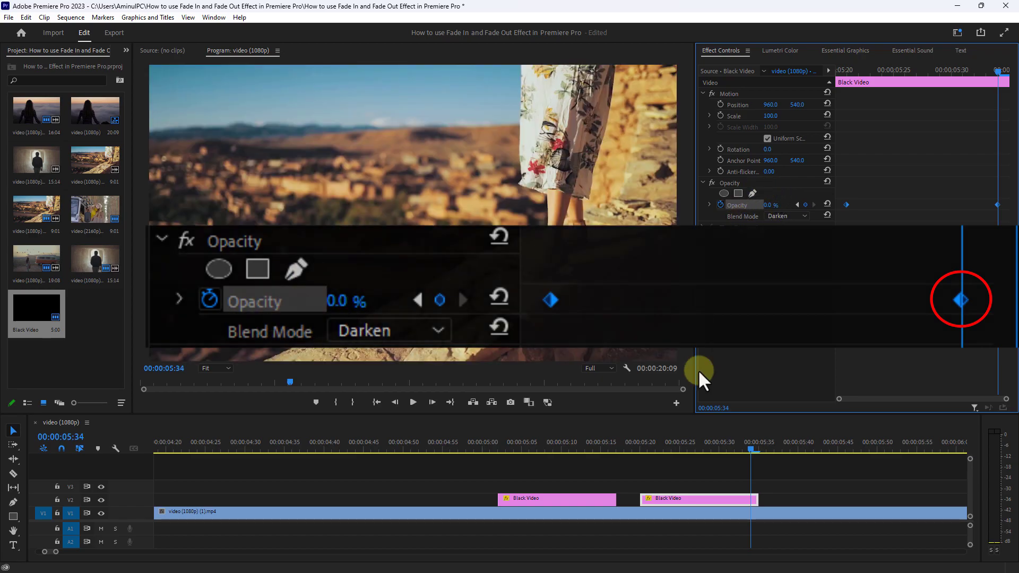
Move the second Black Video clip earlier on track V2 so it directly abuts the end of the first one.
{"action": "left_click", "coordinate": [636, 446]}
{"action": "left_click_drag", "start_coordinate": [635, 445], "coordinate": [662, 443]}
{"action": "left_click_drag", "start_coordinate": [674, 446], "coordinate": [747, 443]}
{"action": "left_click", "coordinate": [687, 501]}
{"action": "left_click_drag", "start_coordinate": [686, 501], "coordinate": [661, 504]}
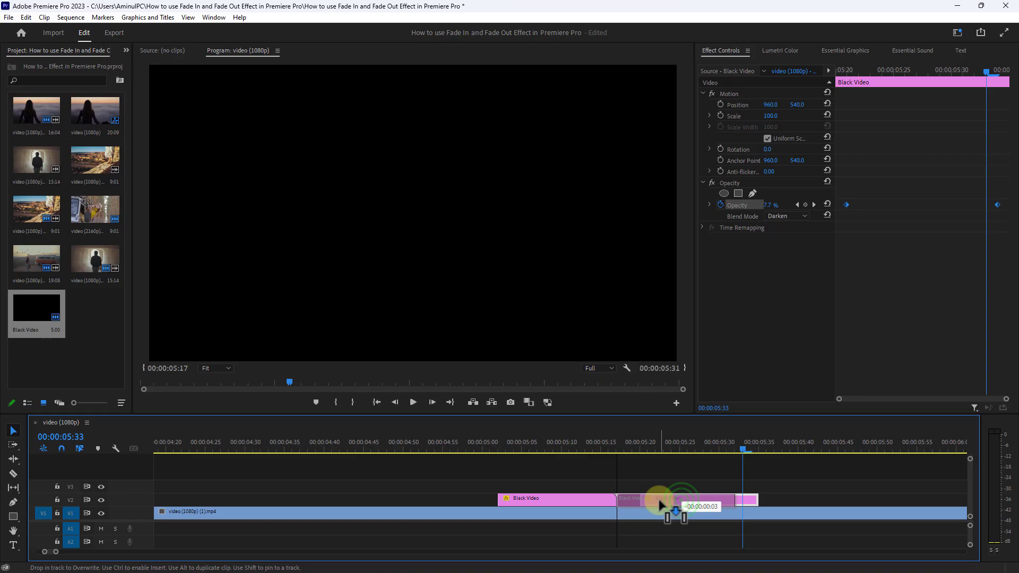
{"action": "left_click_drag", "start_coordinate": [659, 505], "coordinate": [663, 507]}
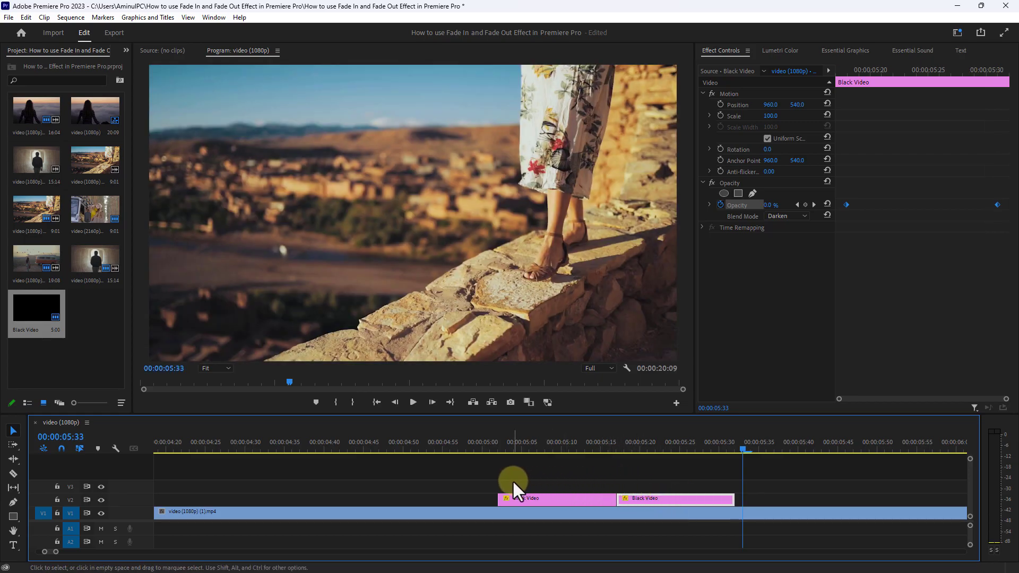
Move both Black Video clips together so their junction sits over the cut between video (1080p).mp4 and video (1080p) (1).mp4.
{"action": "left_click_drag", "start_coordinate": [492, 484], "coordinate": [740, 496]}
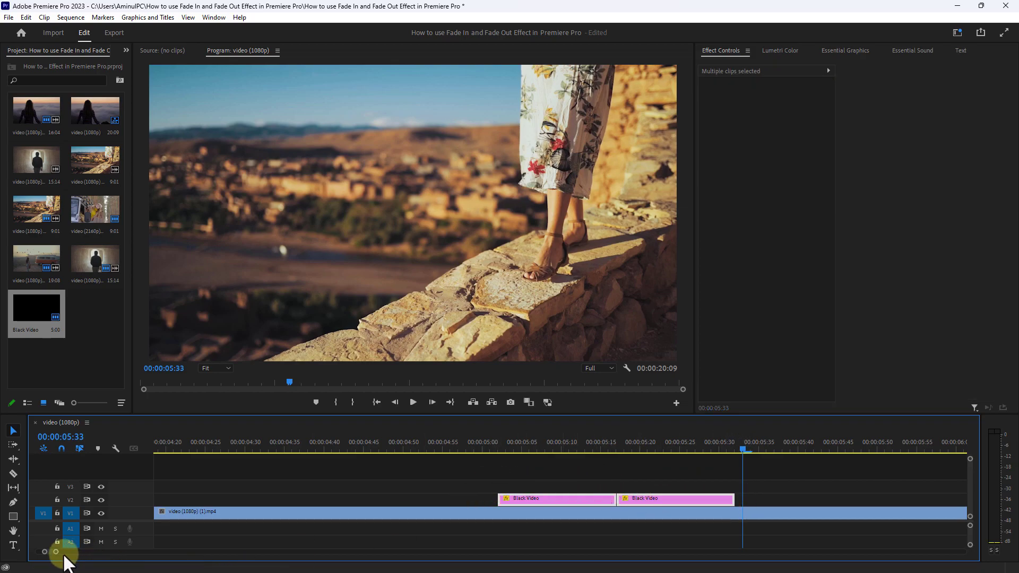
{"action": "left_click_drag", "start_coordinate": [55, 554], "coordinate": [97, 561]}
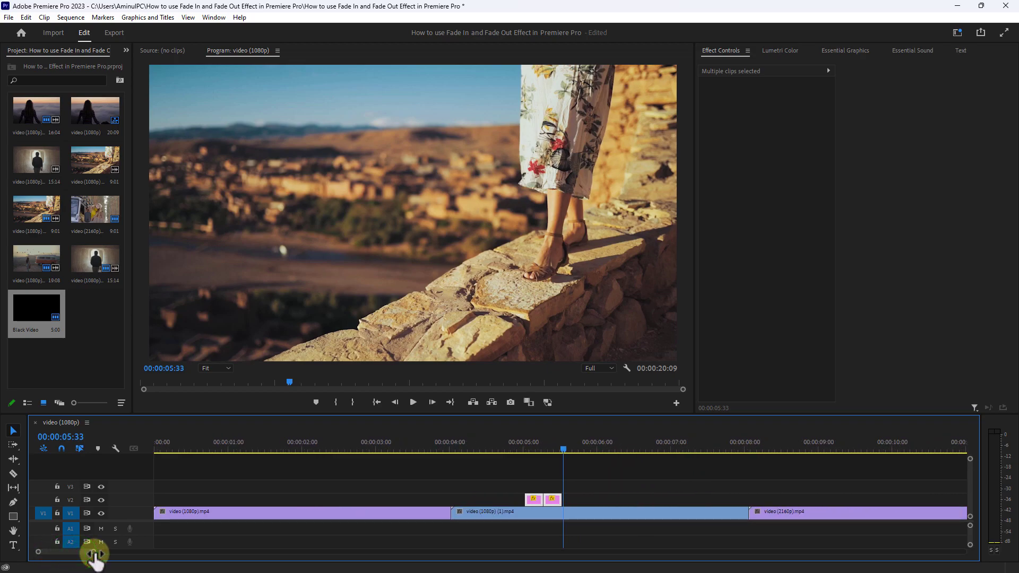
{"action": "left_click_drag", "start_coordinate": [532, 502], "coordinate": [450, 502]}
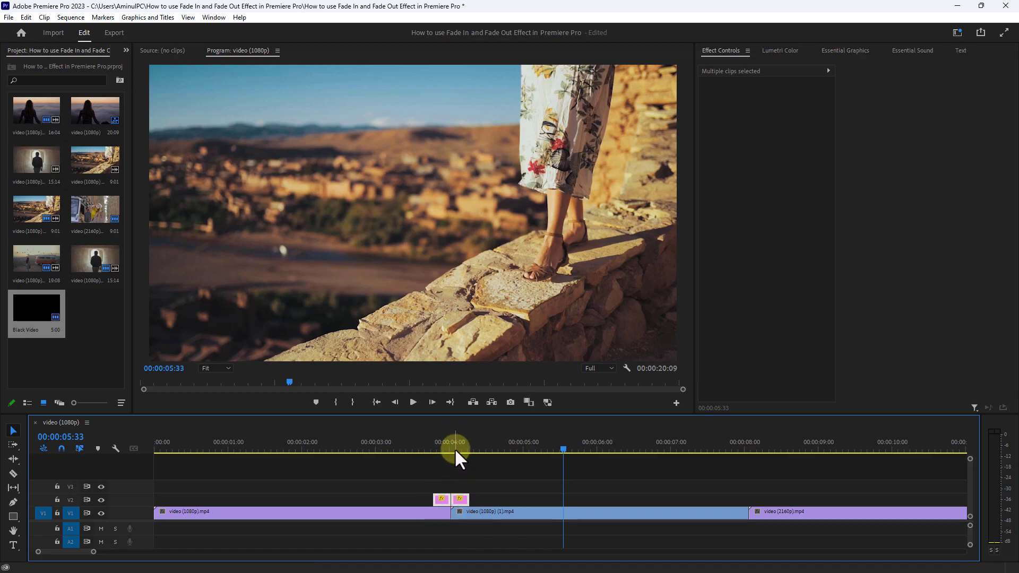
Play and scrub the sequence from about 00:00:03:47 across the first cut to check the fade-out and fade-in.
{"action": "left_click_drag", "start_coordinate": [455, 448], "coordinate": [434, 449]}
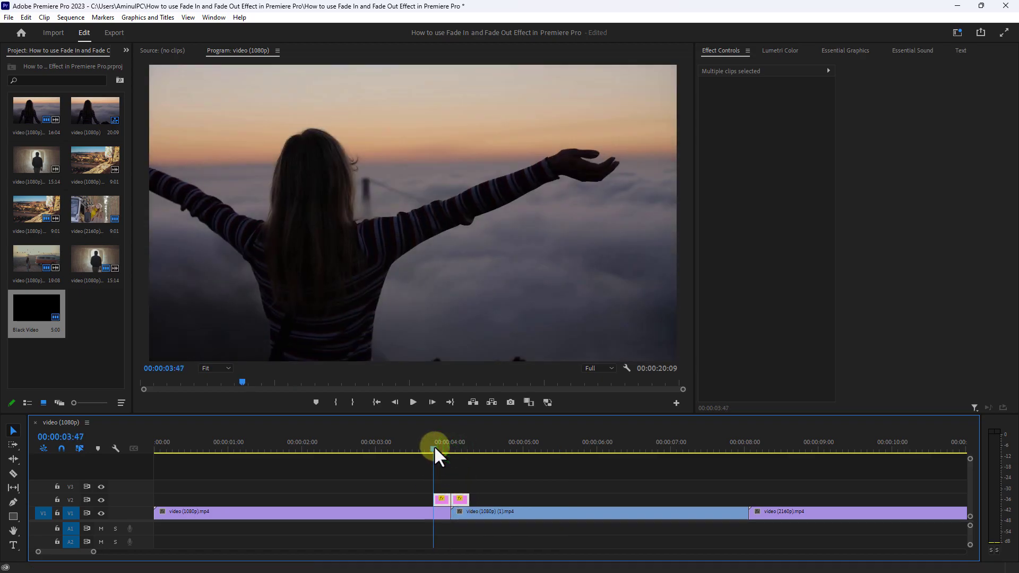
{"action": "left_click", "coordinate": [413, 403]}
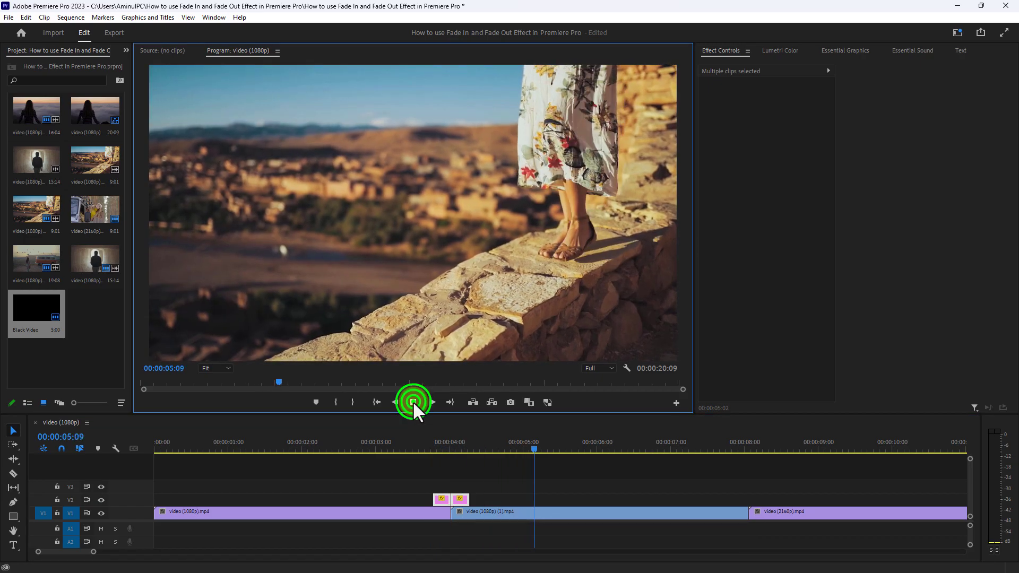
{"action": "left_click_drag", "start_coordinate": [430, 447], "coordinate": [476, 447]}
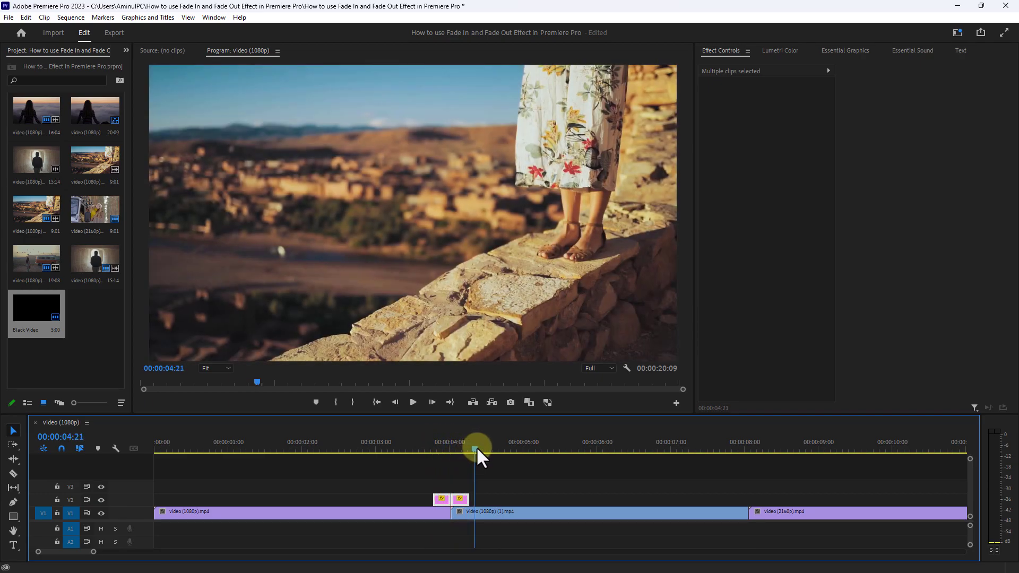
Duplicate the Black Video pair on track V2 over each of the three remaining cuts between the footage clips.
{"action": "left_click_drag", "start_coordinate": [94, 552], "coordinate": [101, 553]}
{"action": "left_click_drag", "start_coordinate": [434, 497], "coordinate": [650, 499]}
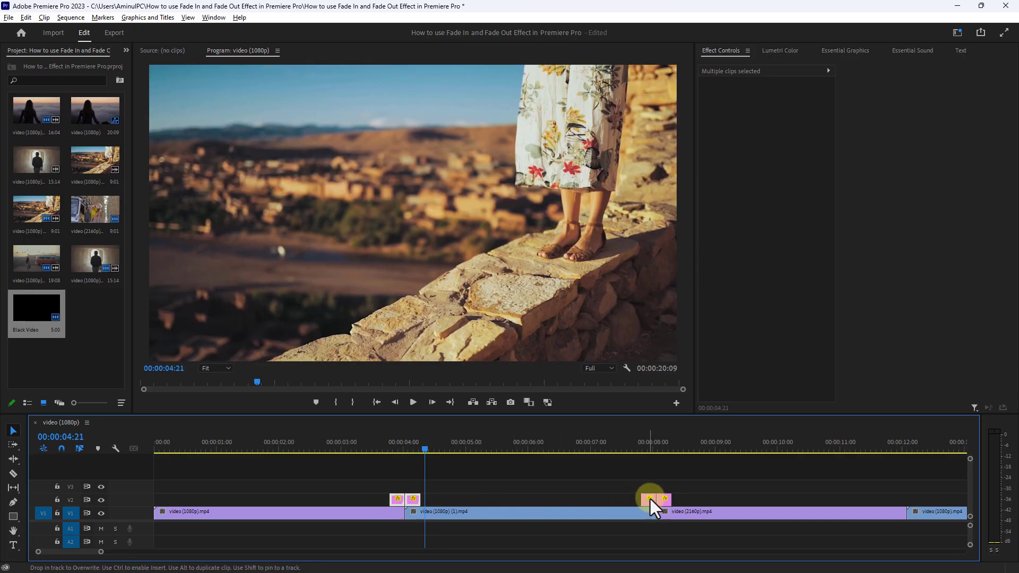
{"action": "left_click_drag", "start_coordinate": [80, 556], "coordinate": [94, 562]}
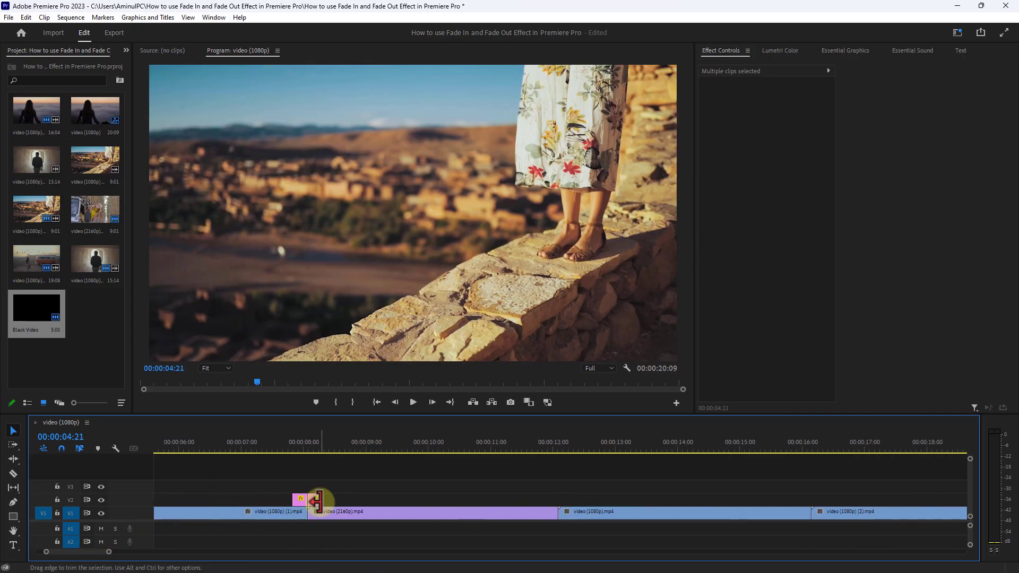
{"action": "left_click_drag", "start_coordinate": [318, 500], "coordinate": [566, 500]}
{"action": "left_click_drag", "start_coordinate": [96, 552], "coordinate": [129, 552]}
{"action": "left_click_drag", "start_coordinate": [285, 500], "coordinate": [537, 500]}
Play the whole sequence from its beginning to review the fades at every cut.
{"action": "left_click_drag", "start_coordinate": [115, 552], "coordinate": [137, 553]}
{"action": "left_click_drag", "start_coordinate": [308, 448], "coordinate": [156, 443]}
{"action": "left_click", "coordinate": [413, 402]}
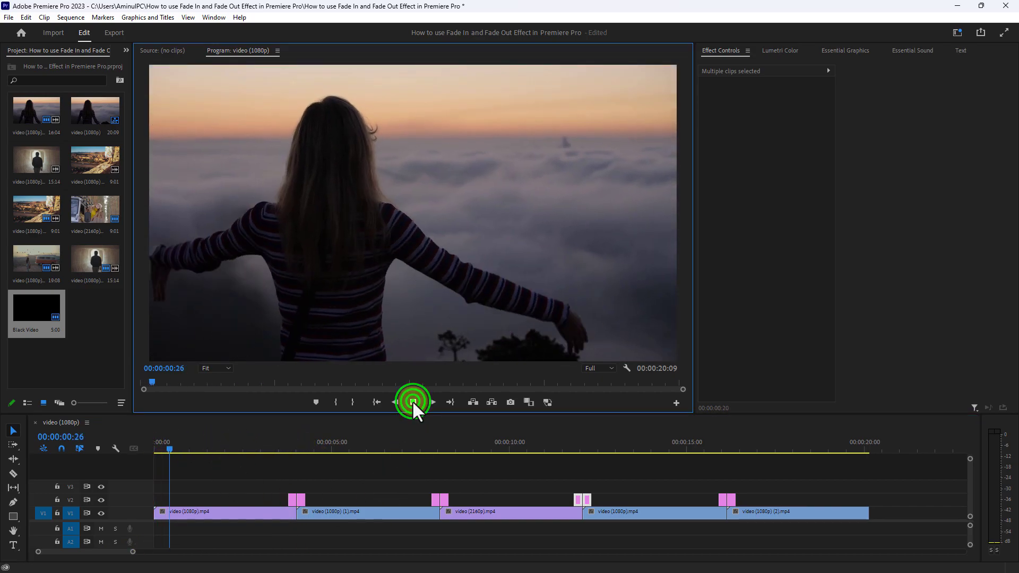